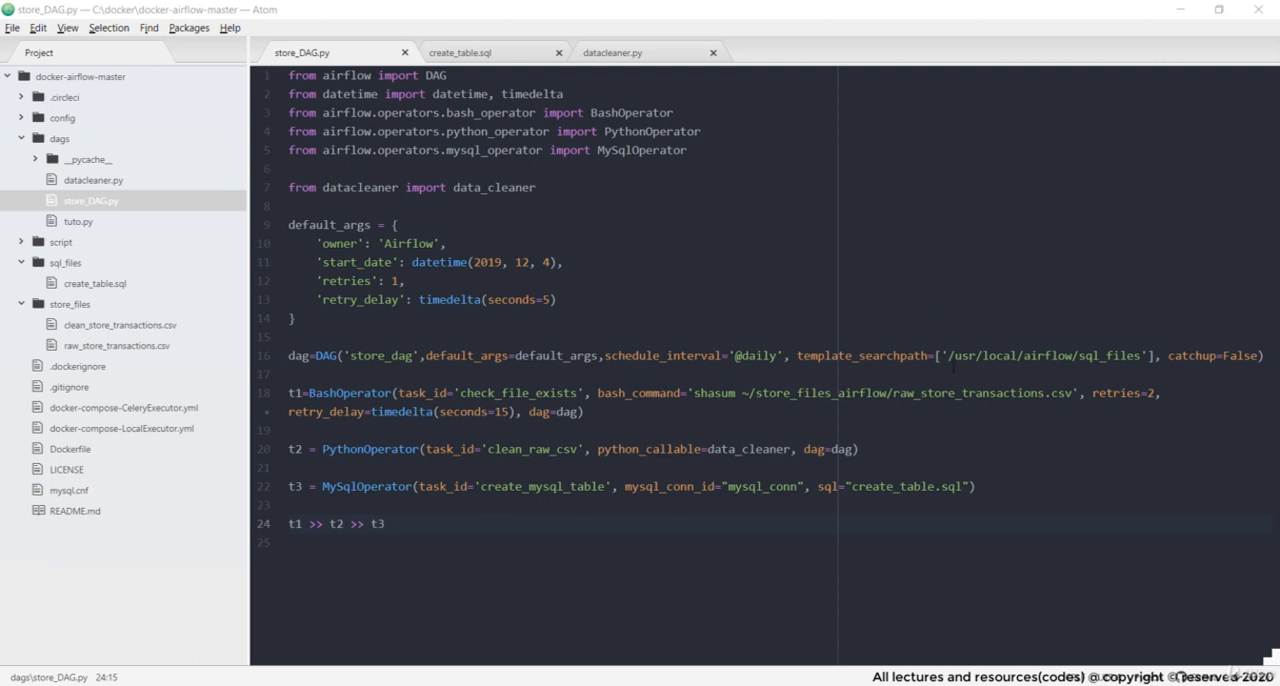
Switch to the Airflow web interface in the browser and start creating a new connection record
left_click(523, 684)
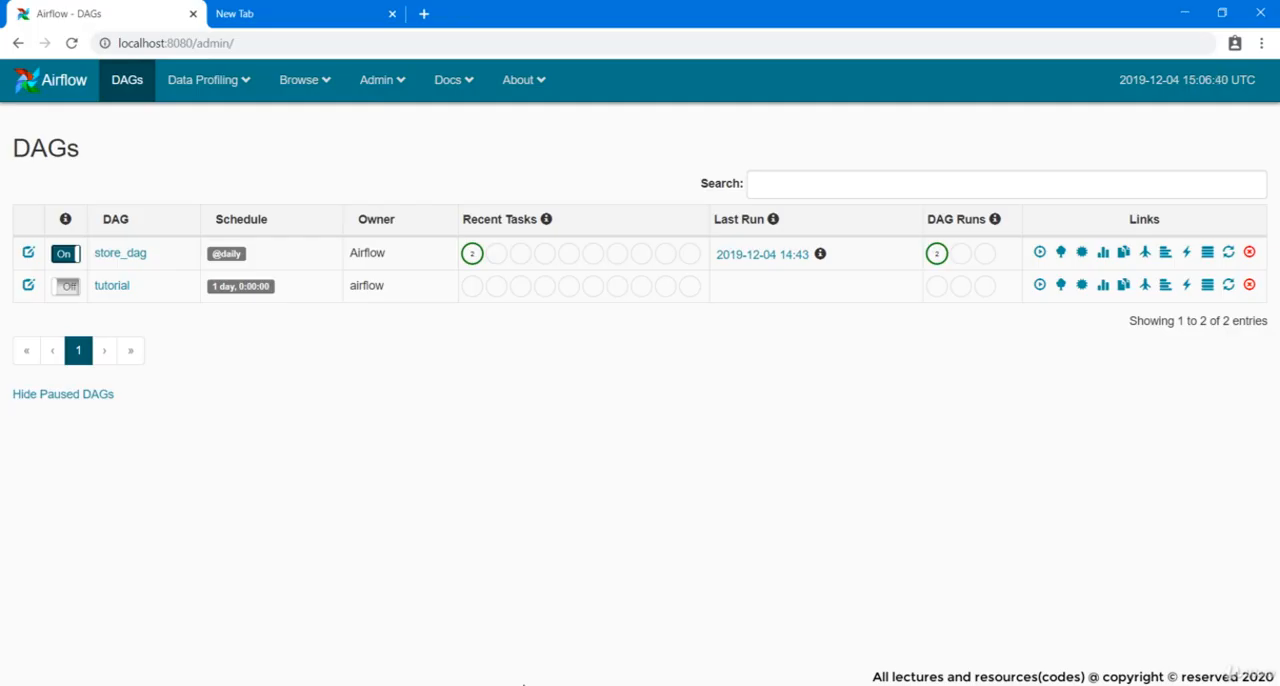
left_click(392, 81)
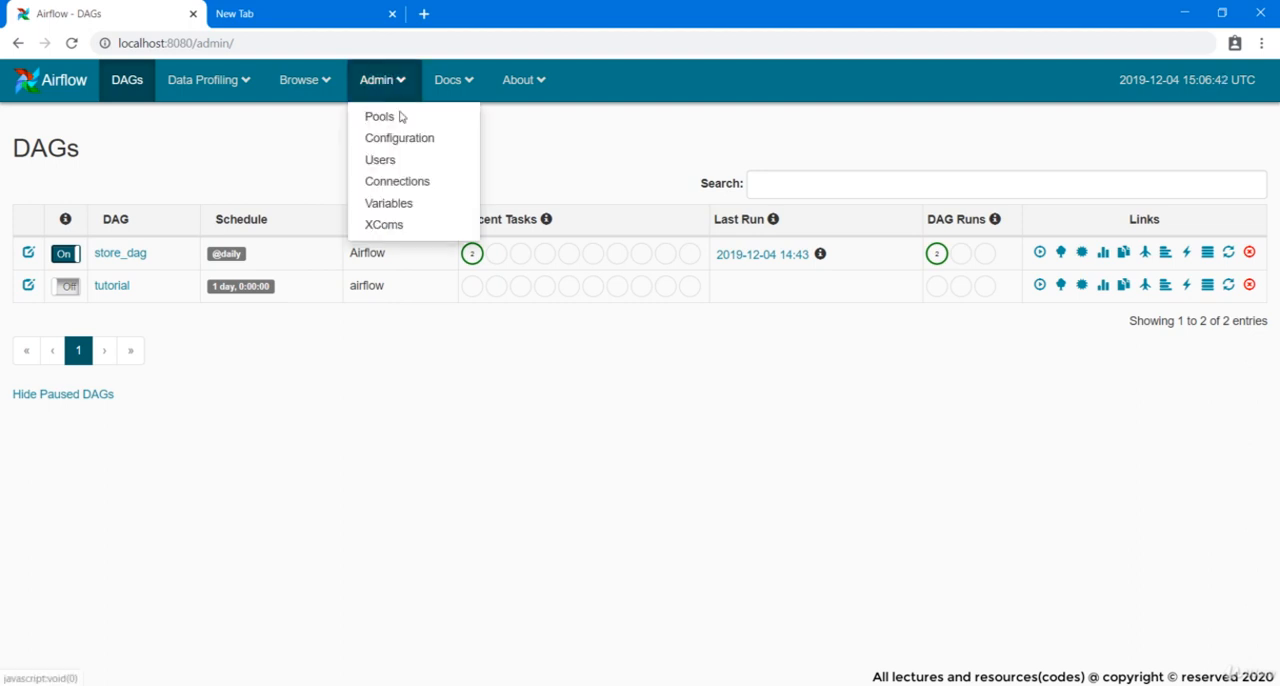
left_click(411, 184)
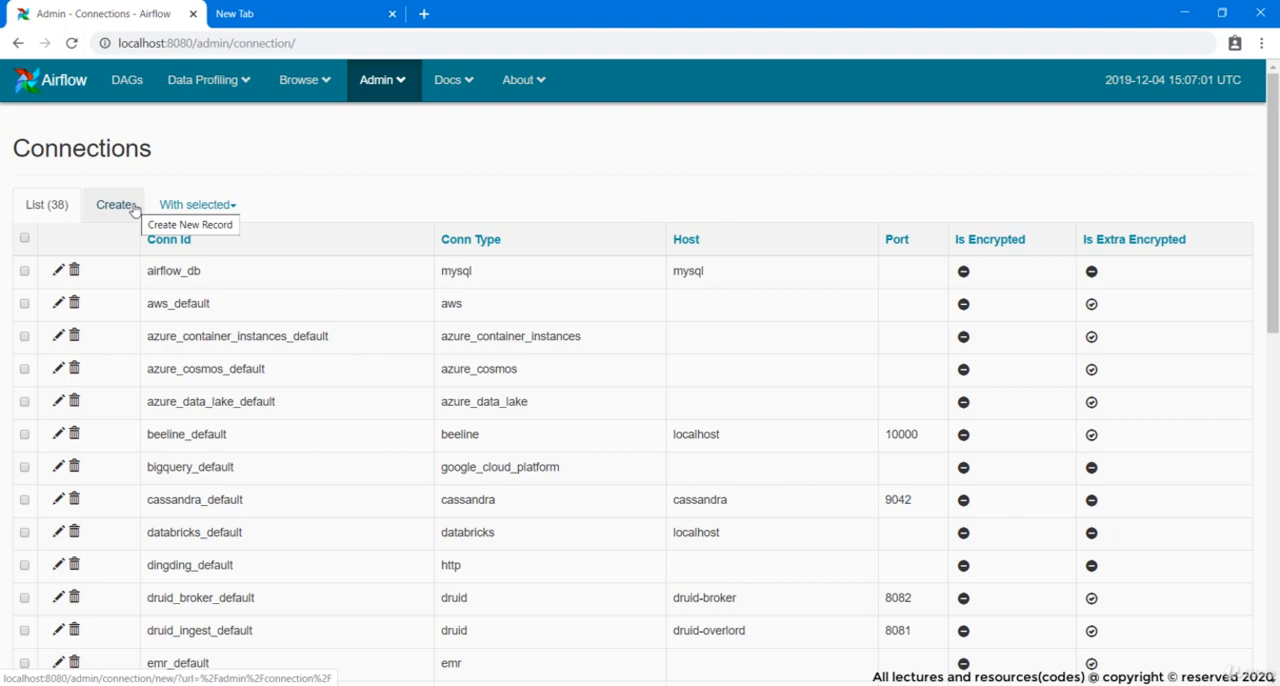
left_click(133, 206)
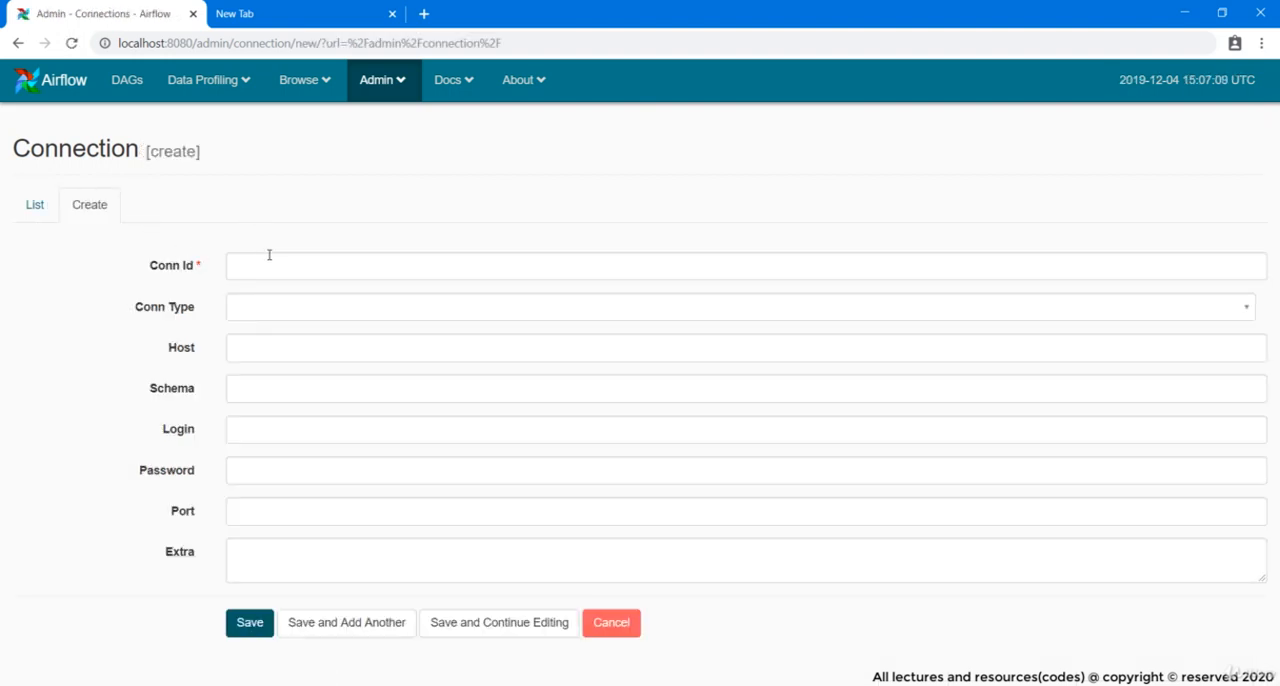
Set the connection's Conn Id to mysql_conn, copied from the MySqlOperator task in store_DAG.py in Atom
left_click(270, 257)
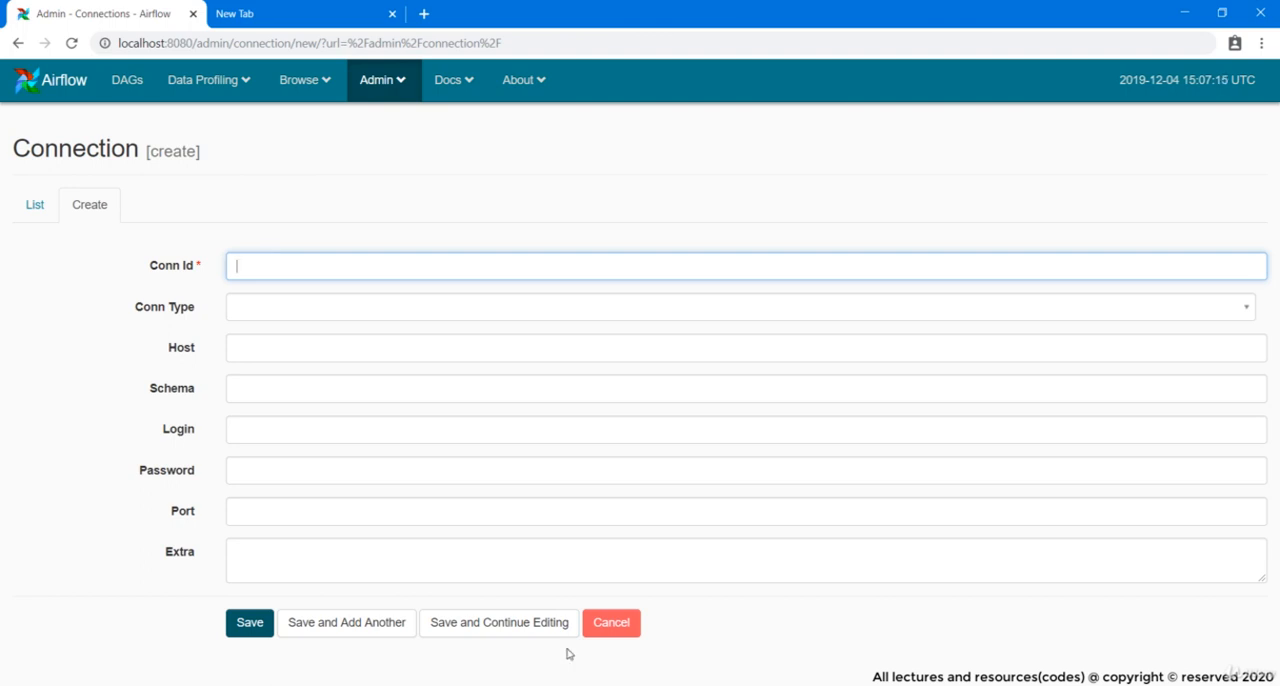
key("alt+Tab")
double_click(765, 486)
key("ctrl+c")
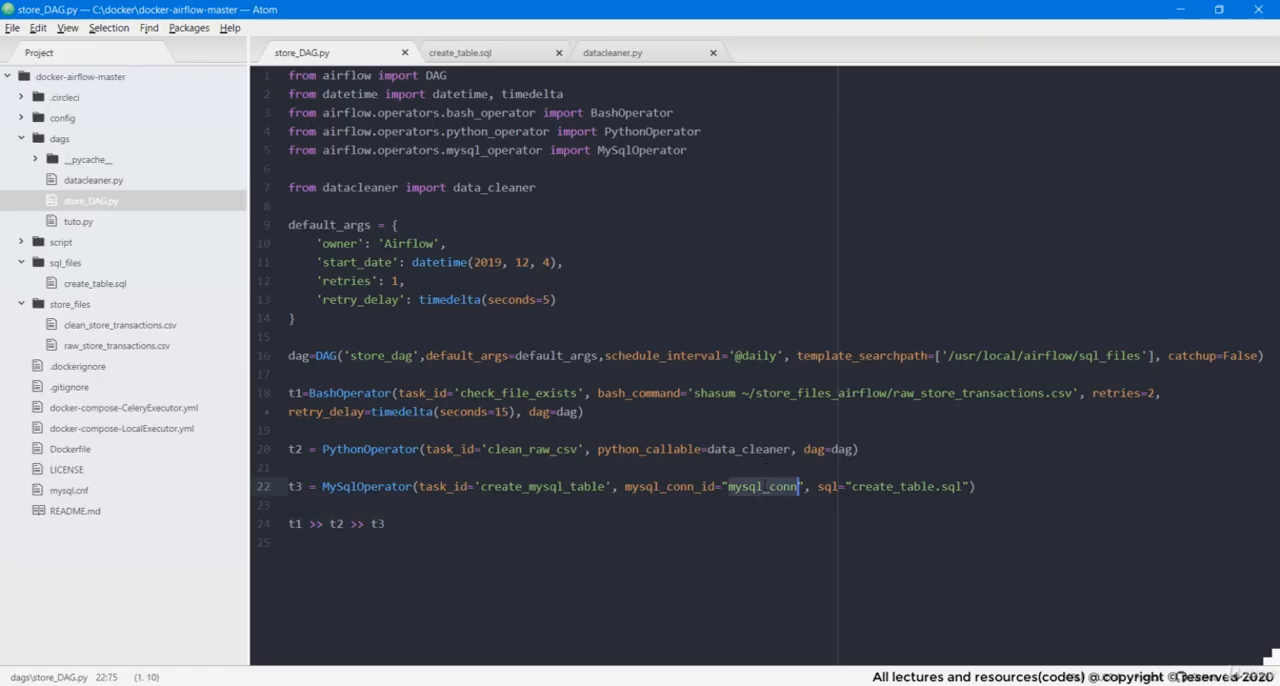
key("alt+Tab")
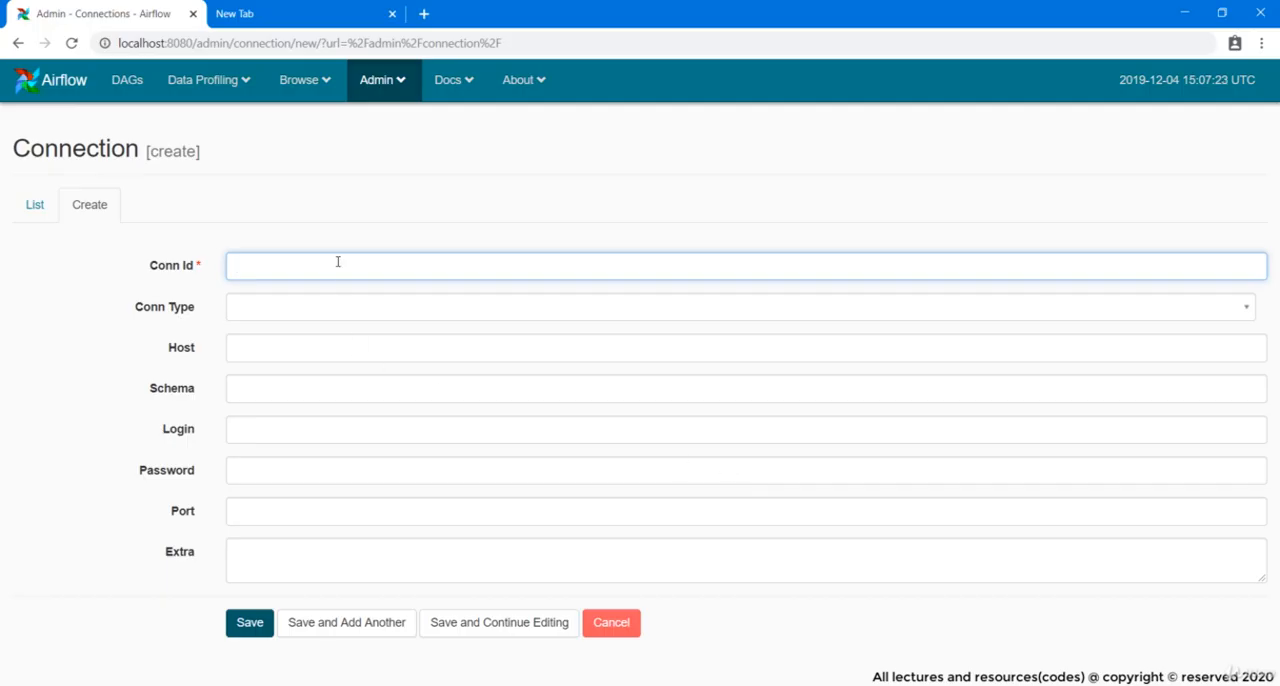
key("ctrl+v")
Set the new connection's Conn Type to MySQL
left_click(324, 310)
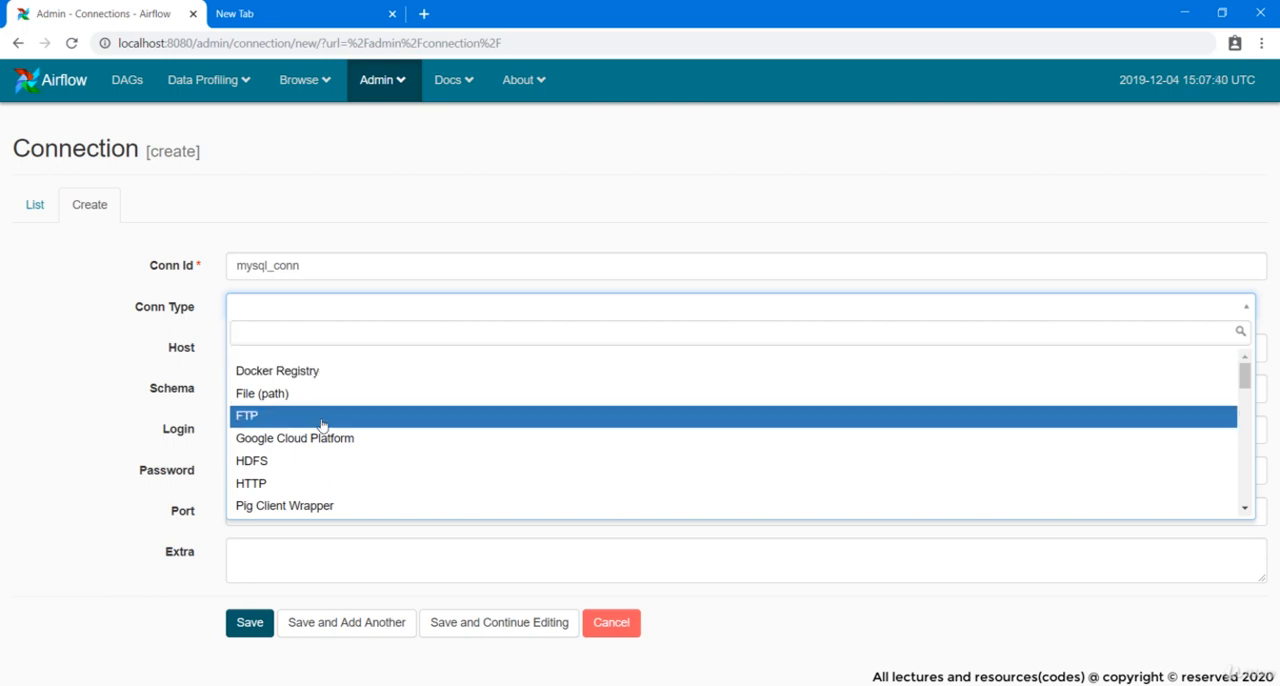
scroll(322, 425, "down", 3)
scroll(322, 425, "down", 5)
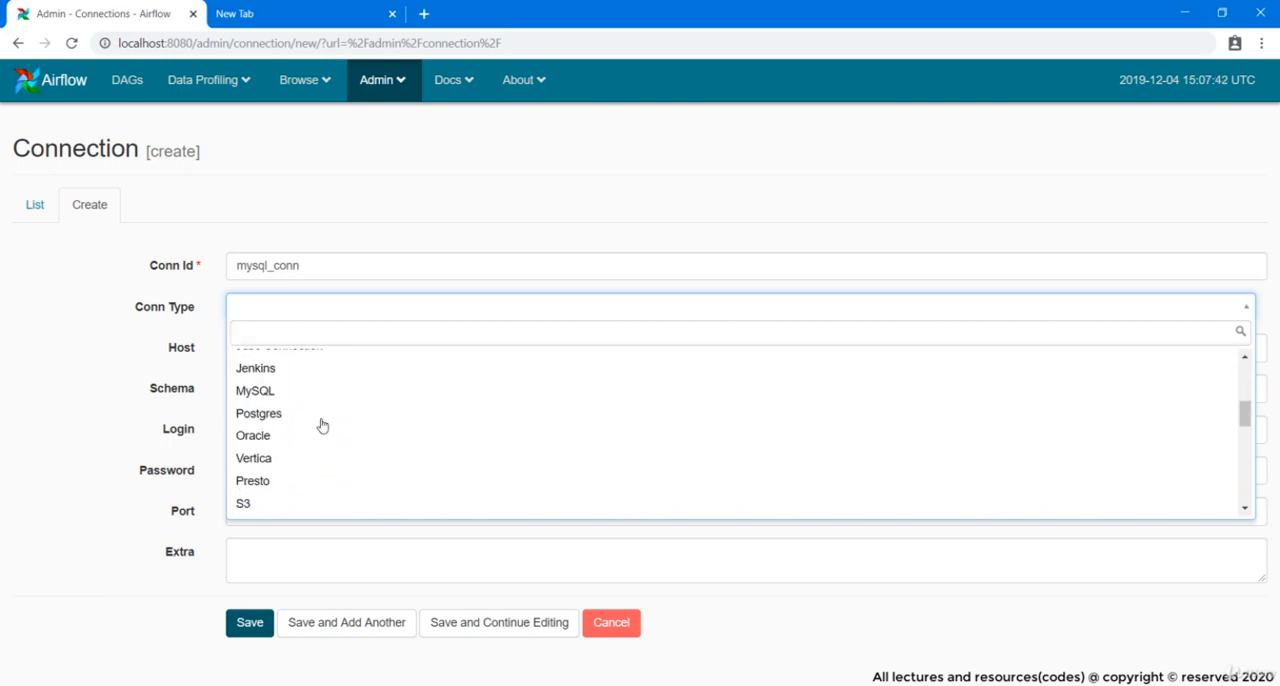
scroll(322, 425, "down", 5)
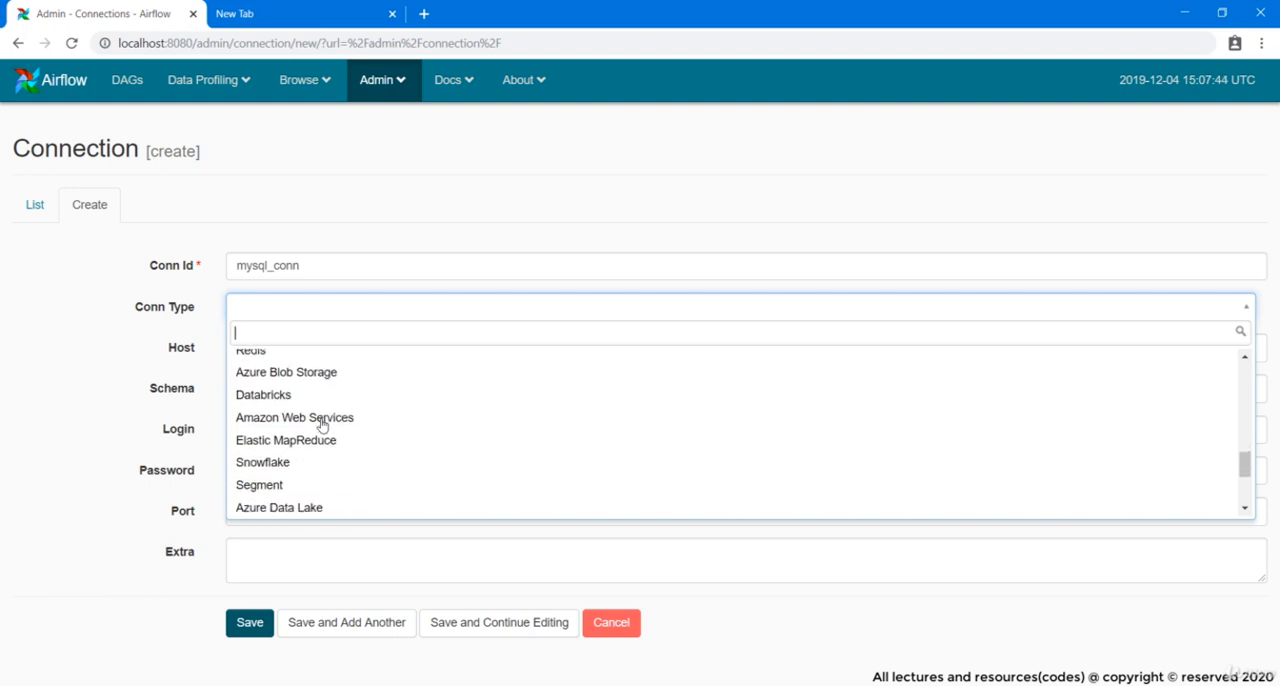
scroll(322, 425, "up", 3)
type("my")
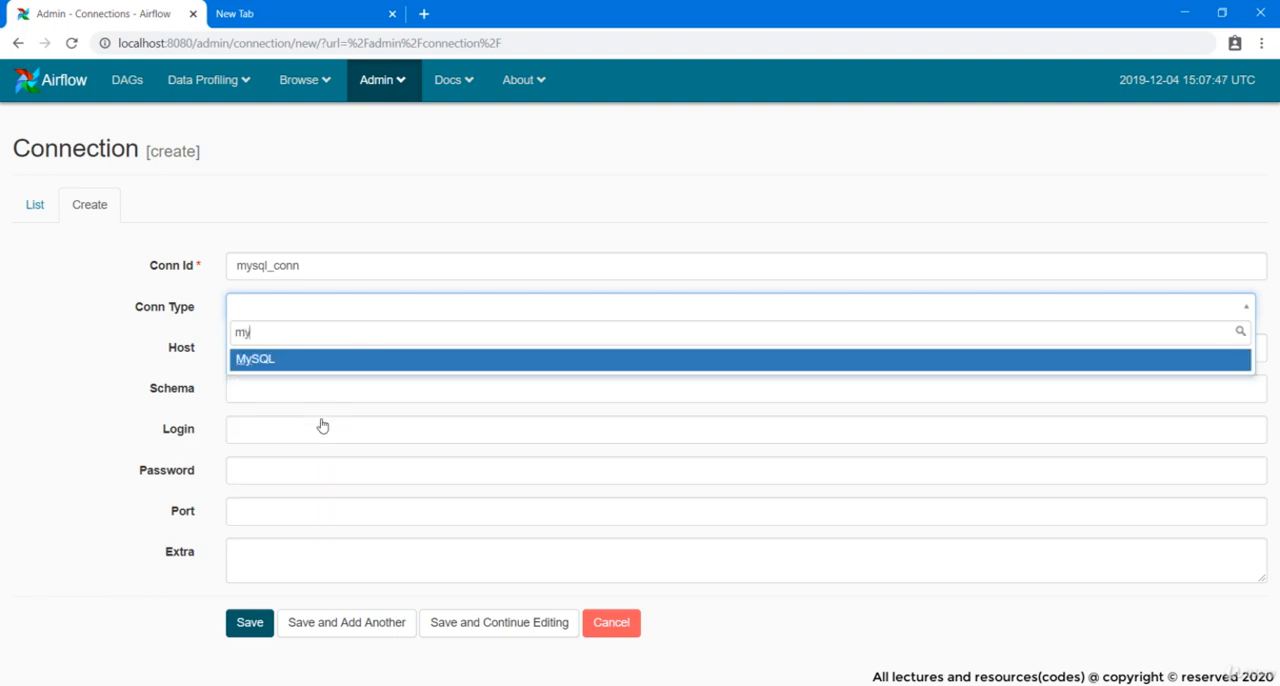
left_click(300, 366)
Enter mysql as both the Host and the Schema of the connection
left_click(281, 340)
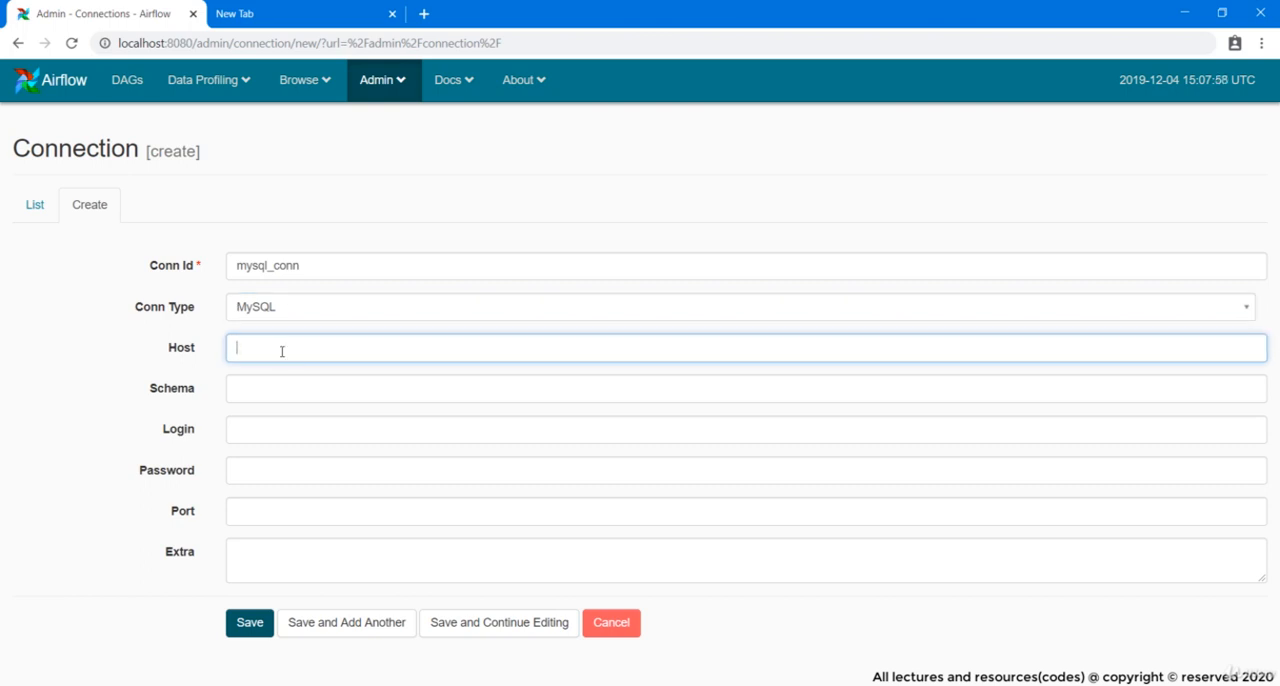
type("mysql")
left_click(268, 389)
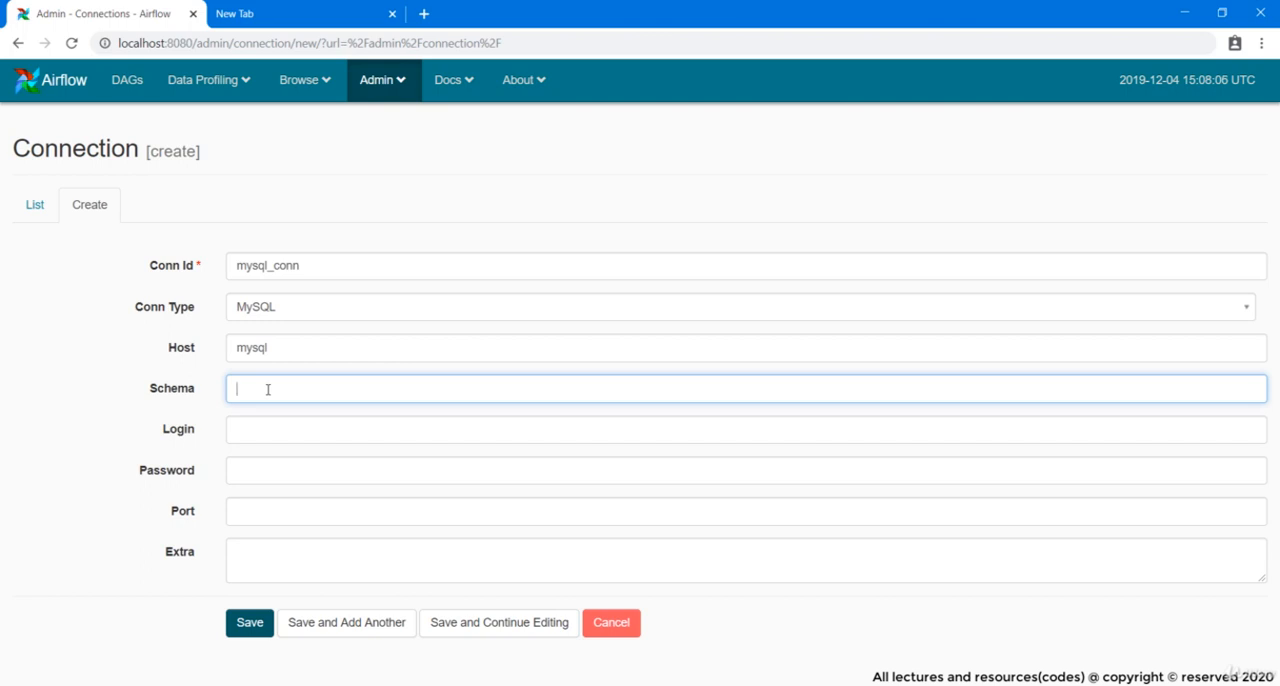
type("mysql")
Enter root as the Login, fill in the Password, leave Port and Extra empty, and save the connection
left_click(263, 440)
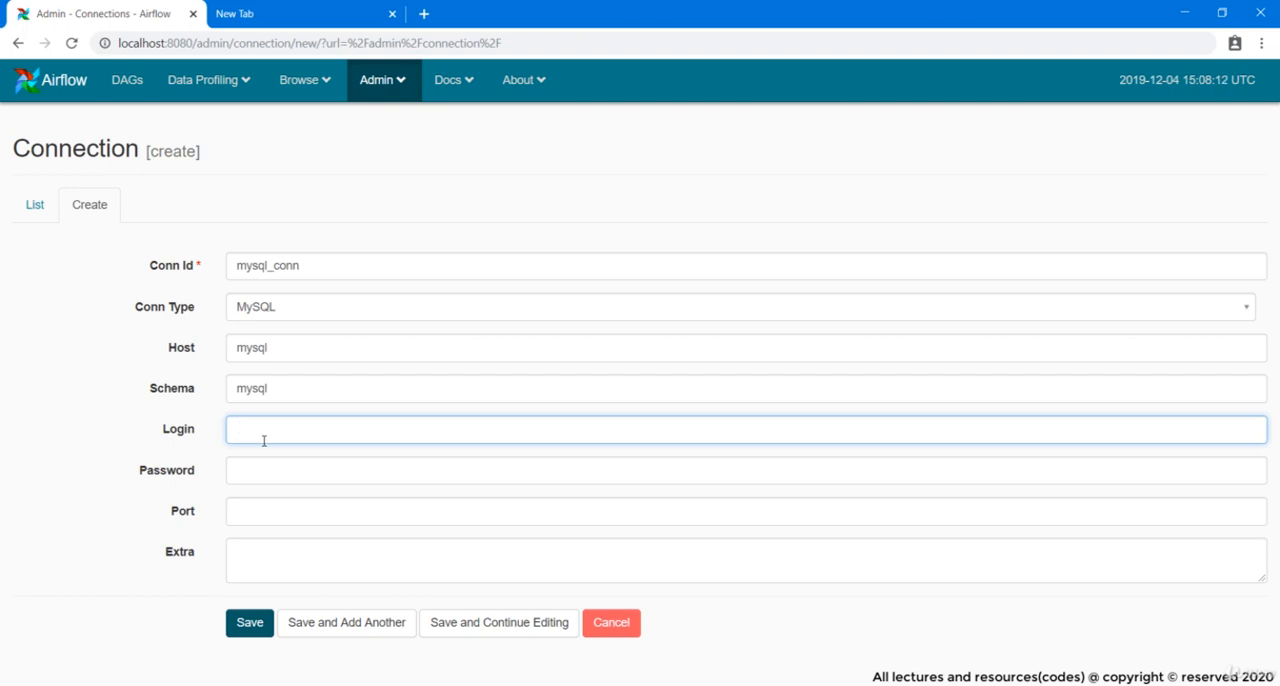
type("root")
key("Tab")
type("root")
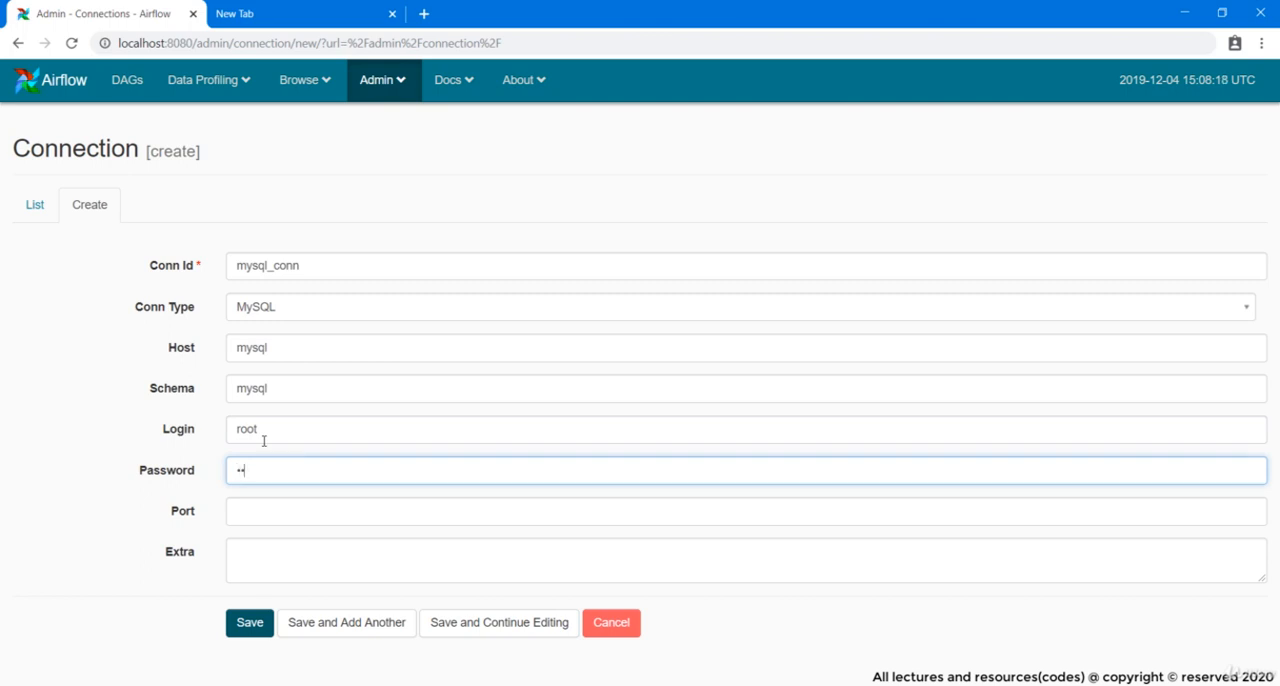
key("Tab")
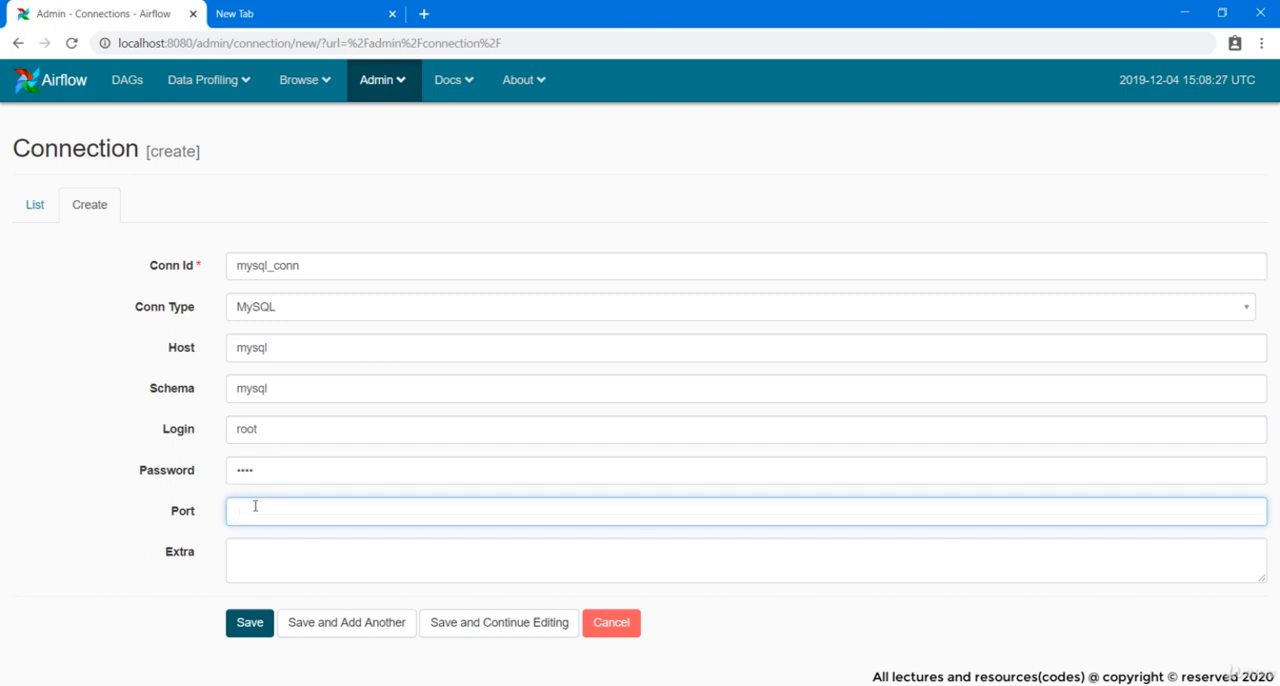
left_click(250, 546)
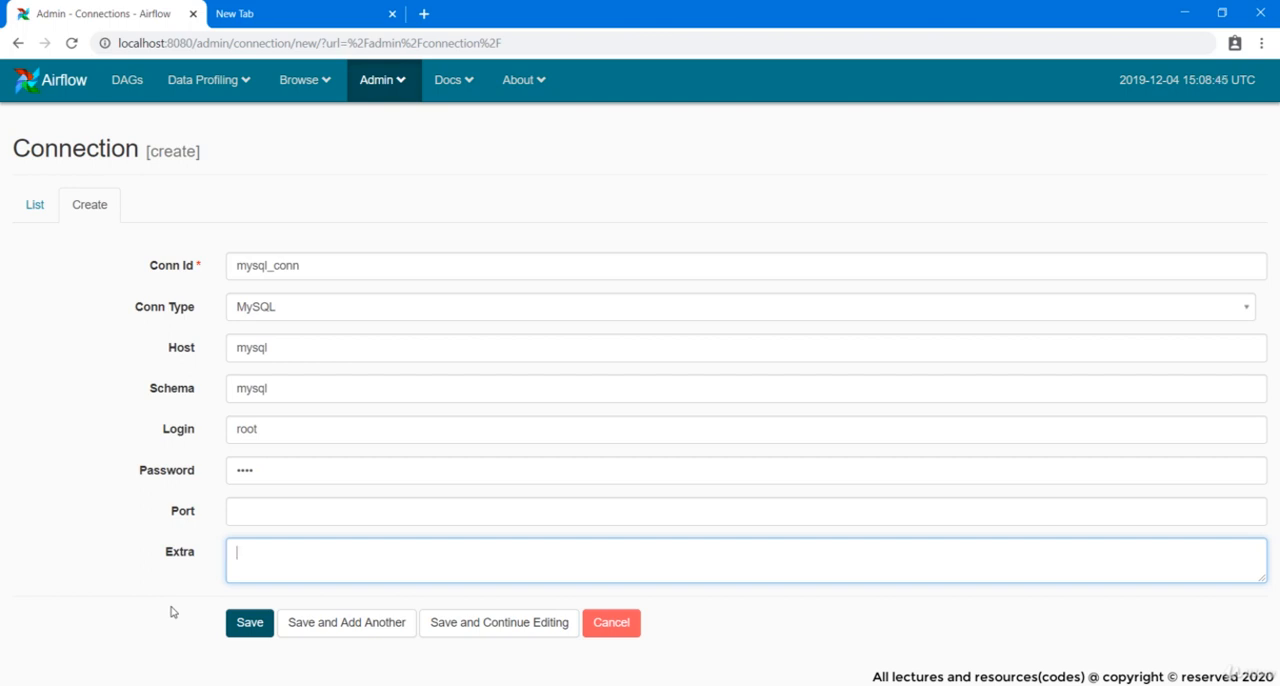
left_click(245, 623)
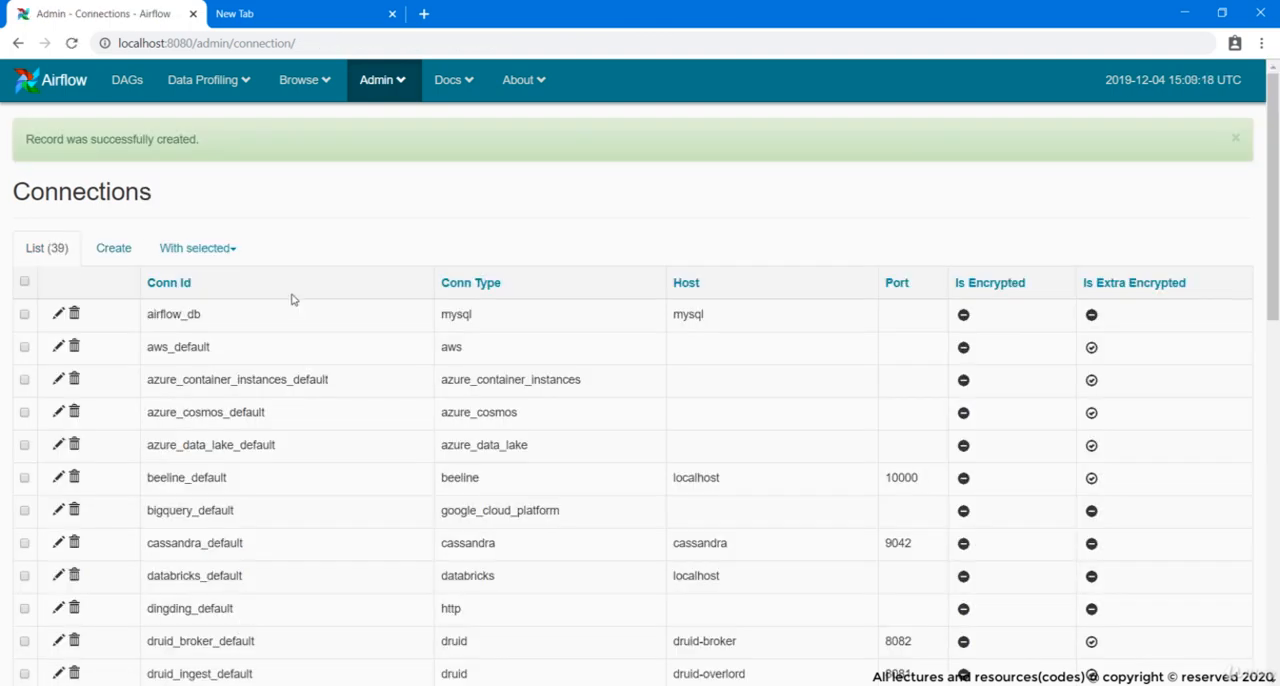
Locate mysql_conn in the connections list and check it against the store_DAG.py code in Atom
scroll(293, 299, "down", 8)
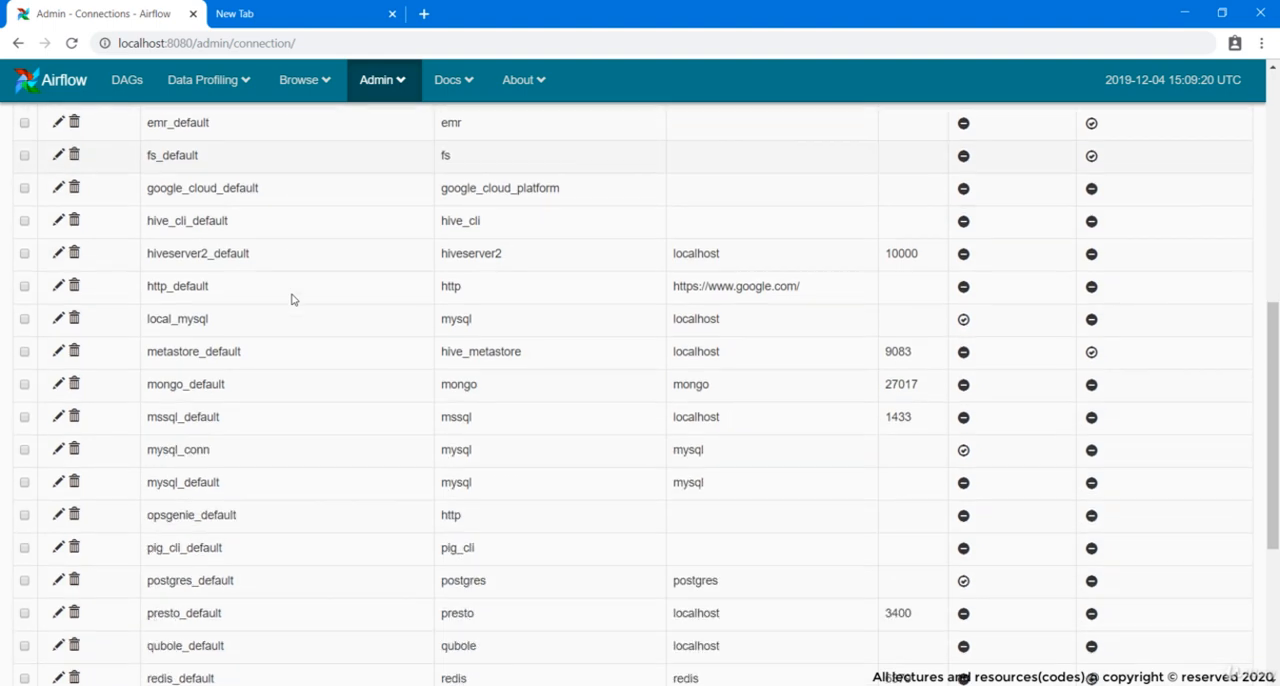
double_click(185, 200)
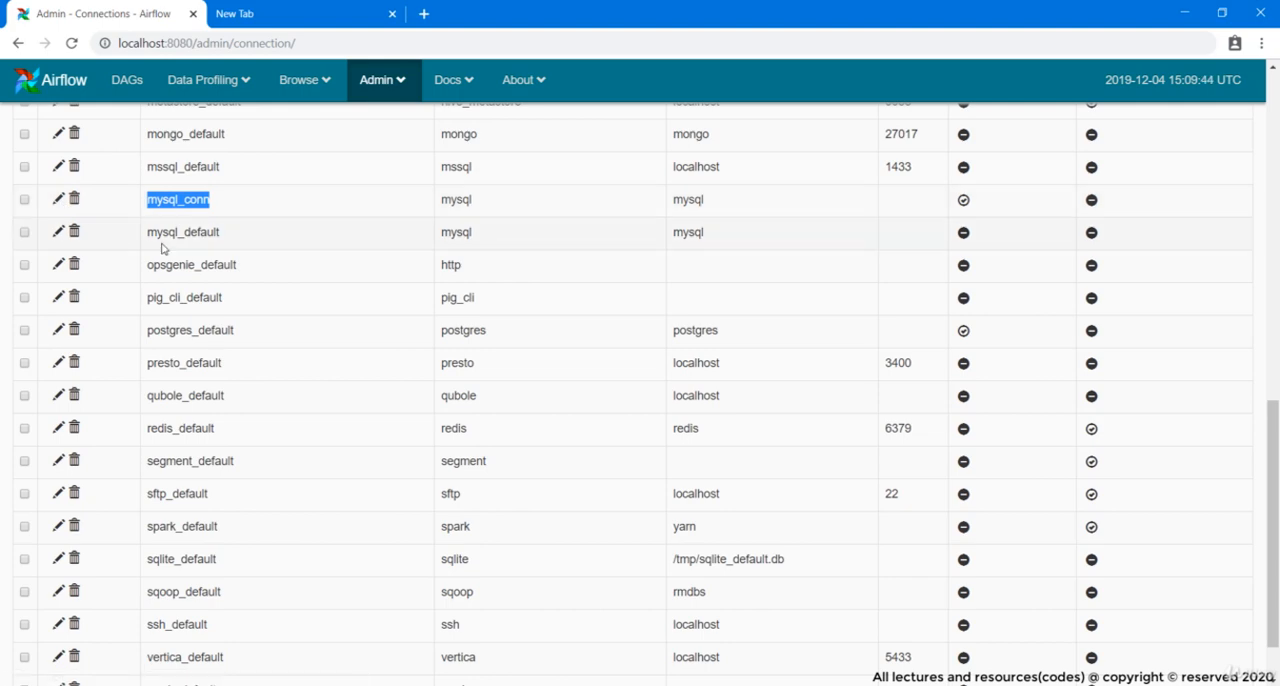
key("alt+Tab")
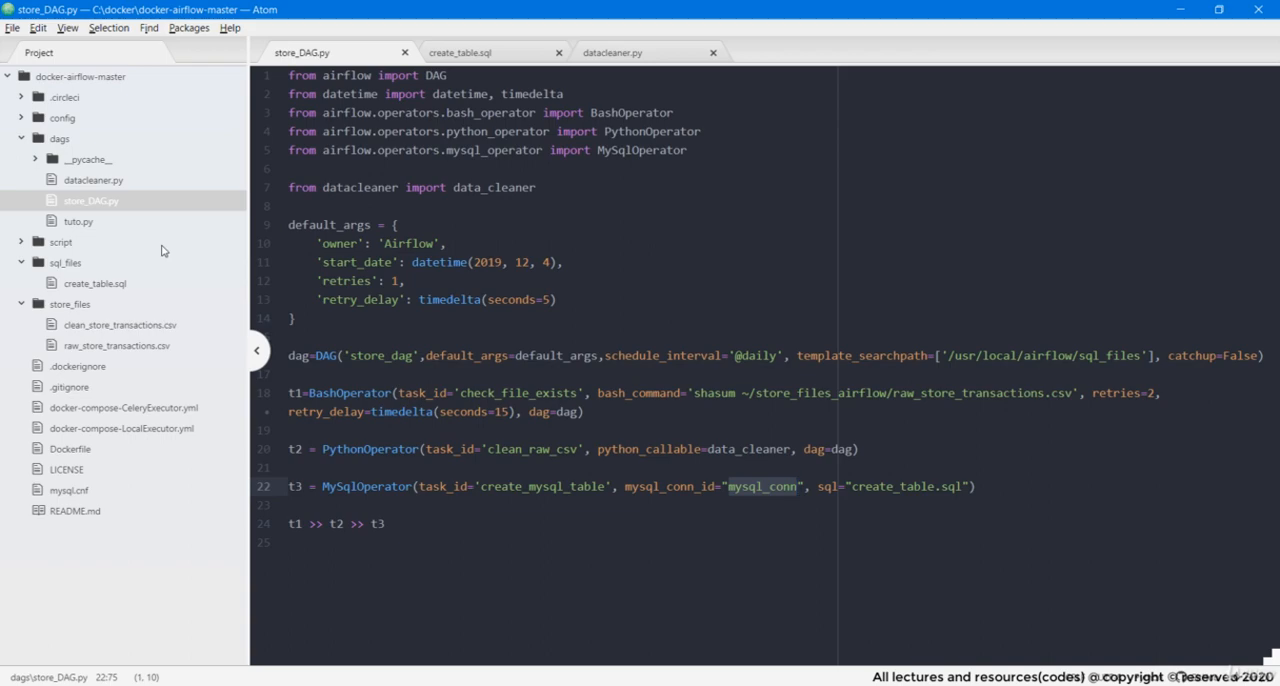
key("alt+Tab")
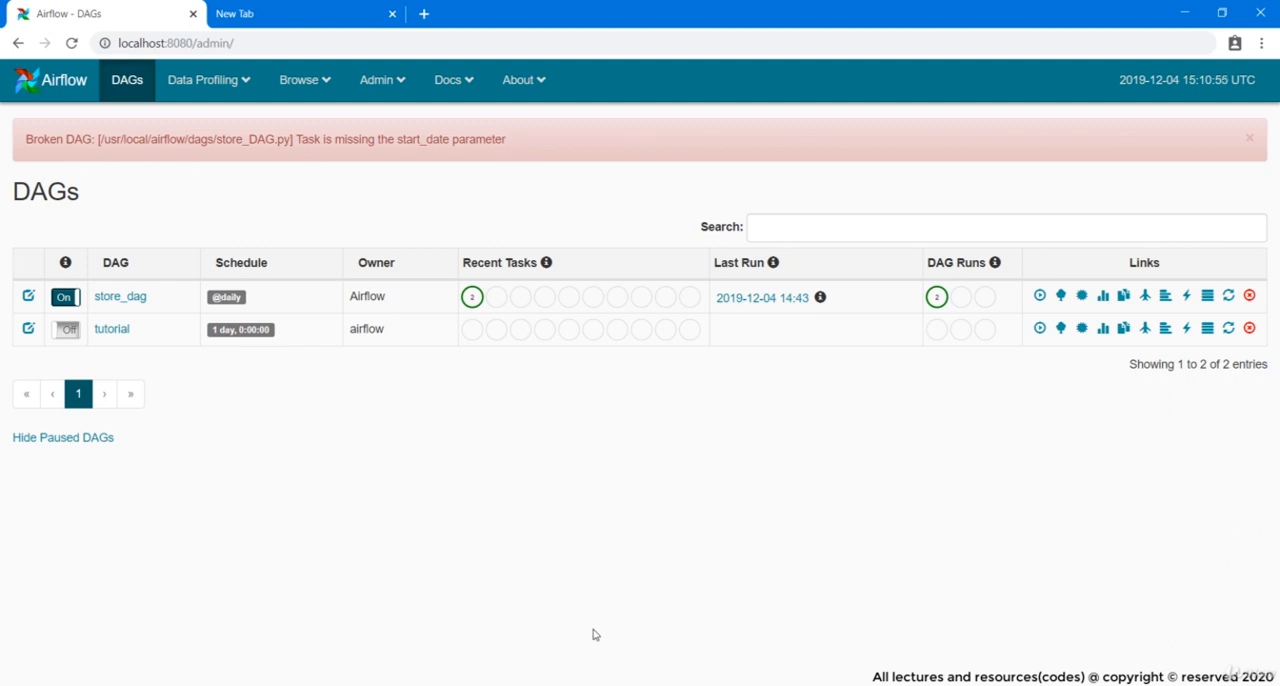
Add the argument dag=dag to the t3 MySqlOperator call in store_DAG.py in Atom and save the file
left_click(540, 654)
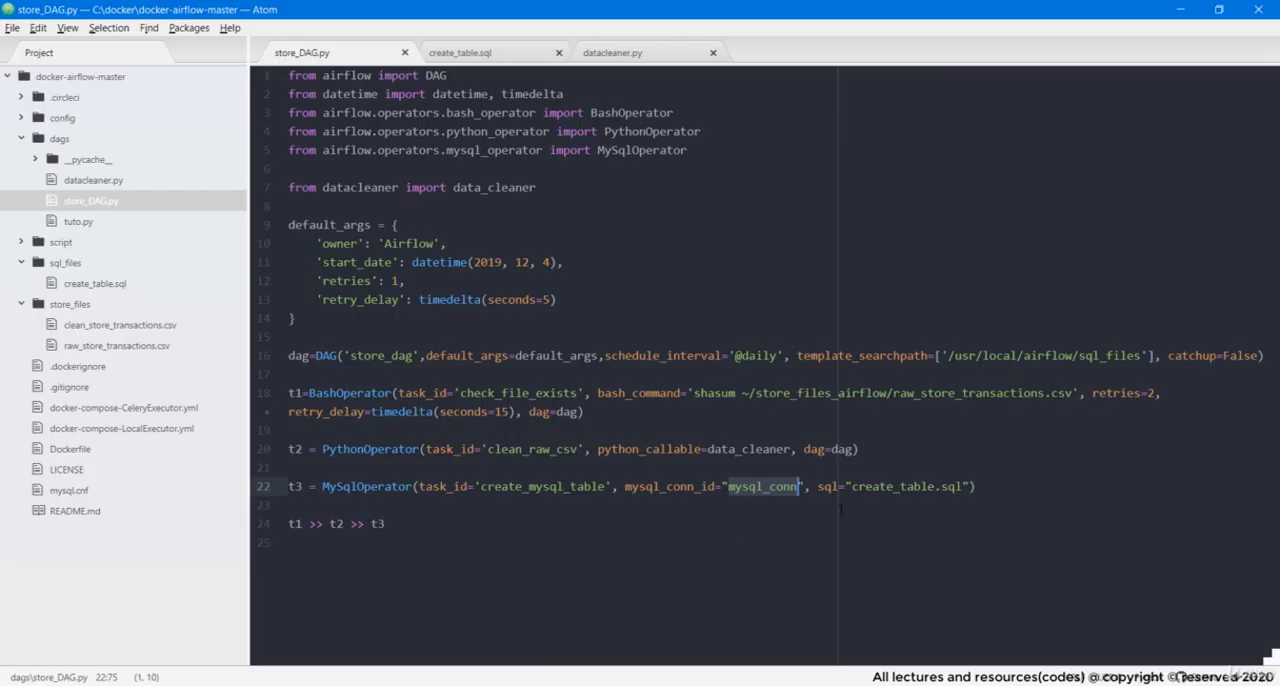
left_click(944, 552)
left_click(981, 489)
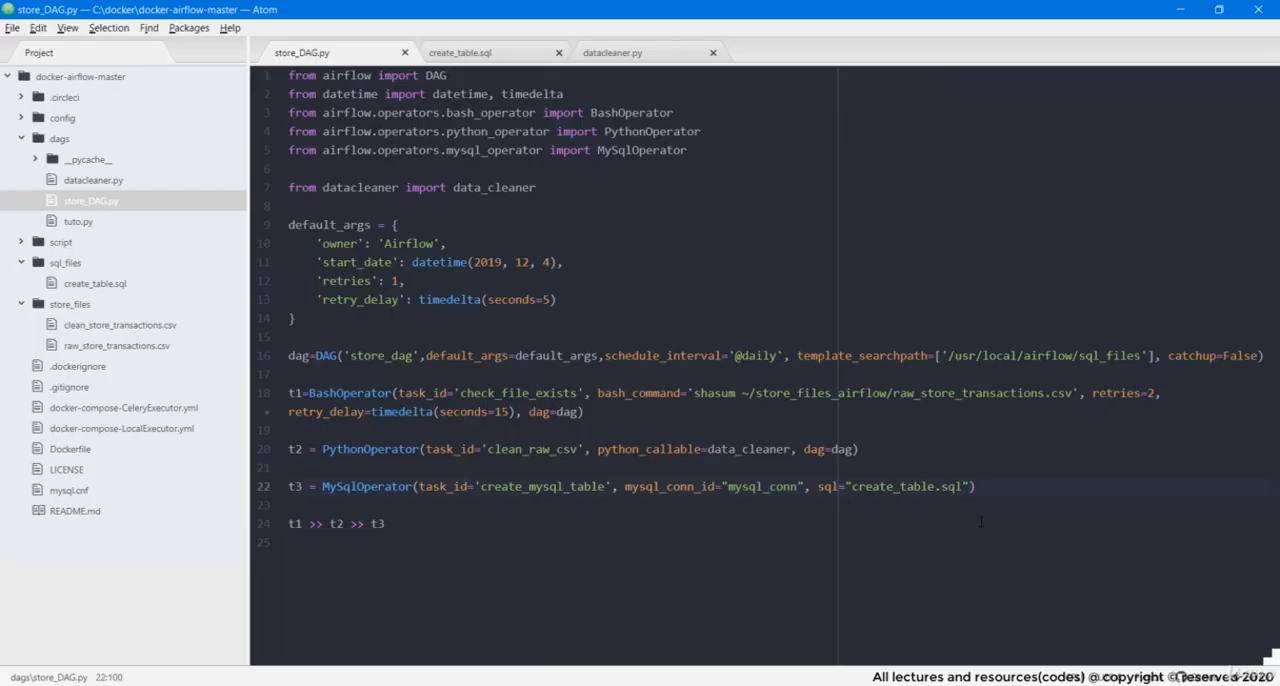
type(", dag=dag")
key("ctrl+s")
In the Airflow web interface, refresh store_dag, trigger a run of it, and reload the DAGs page
key("alt+Tab")
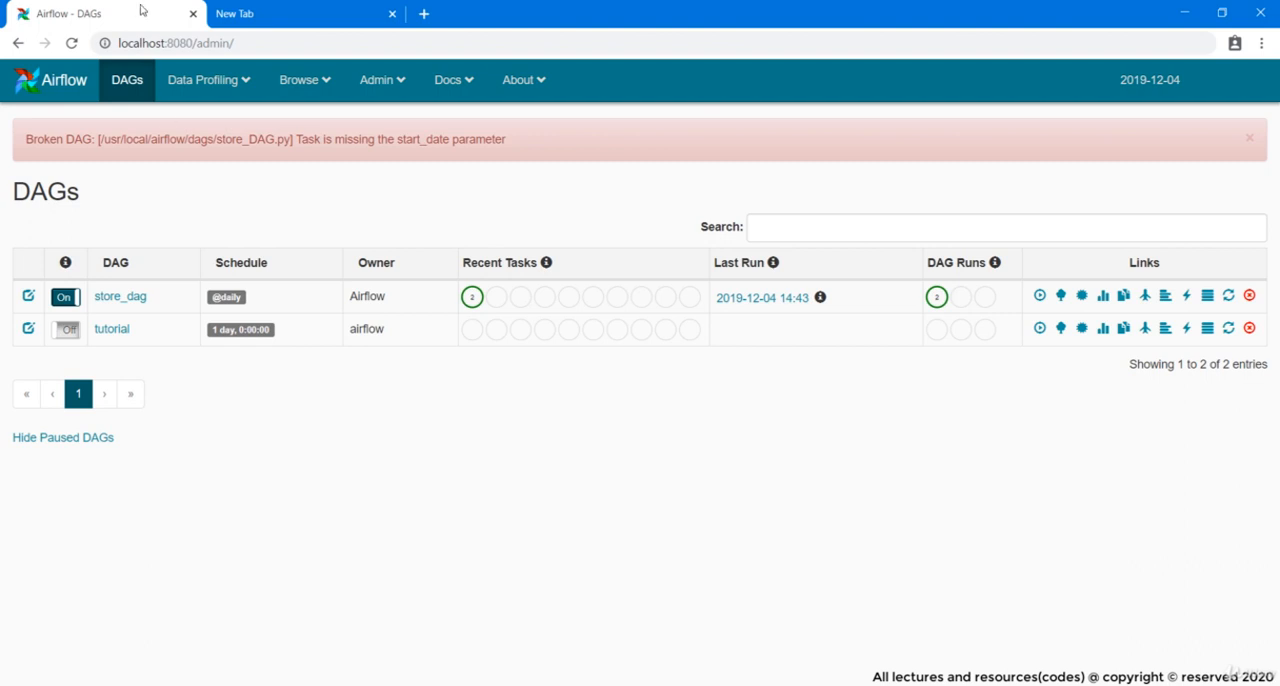
left_click(1230, 297)
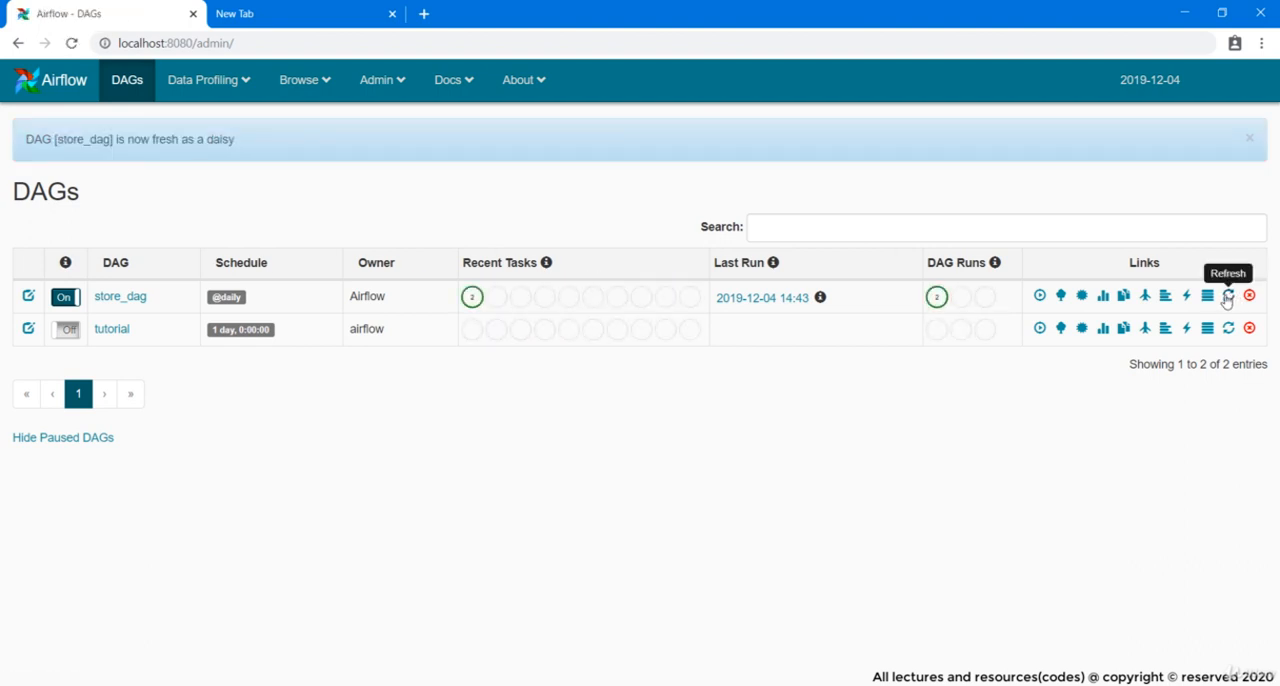
left_click(1038, 297)
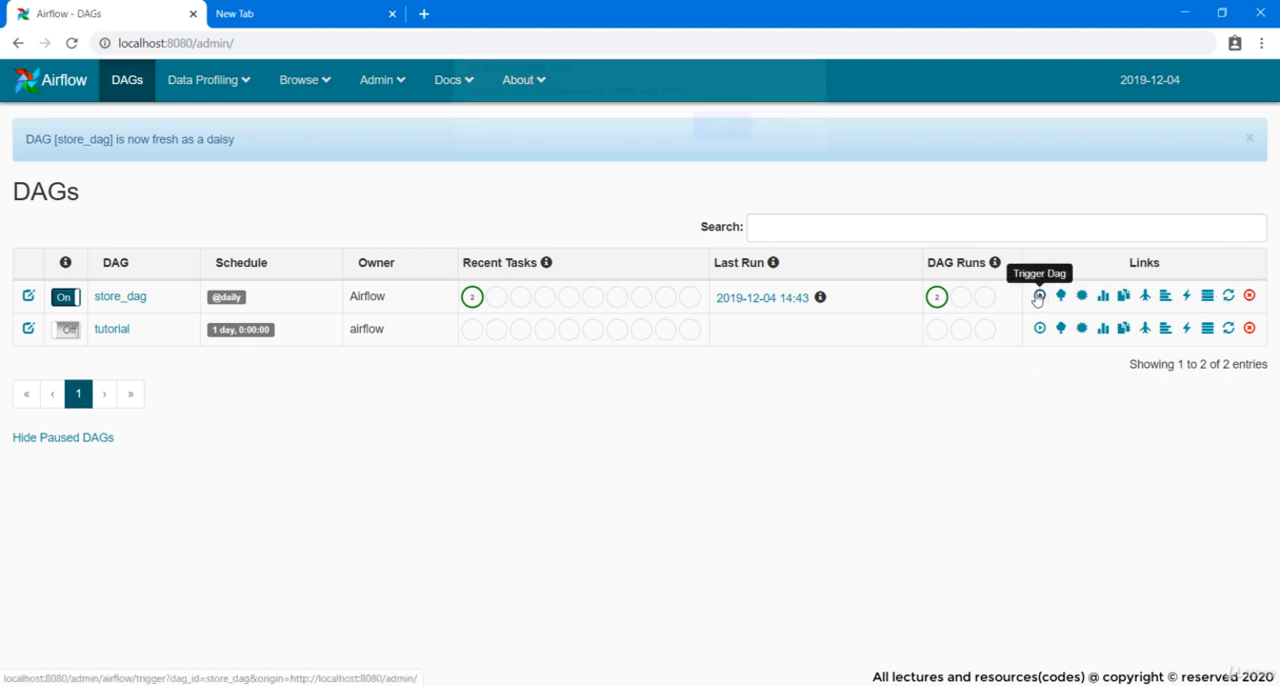
left_click(722, 140)
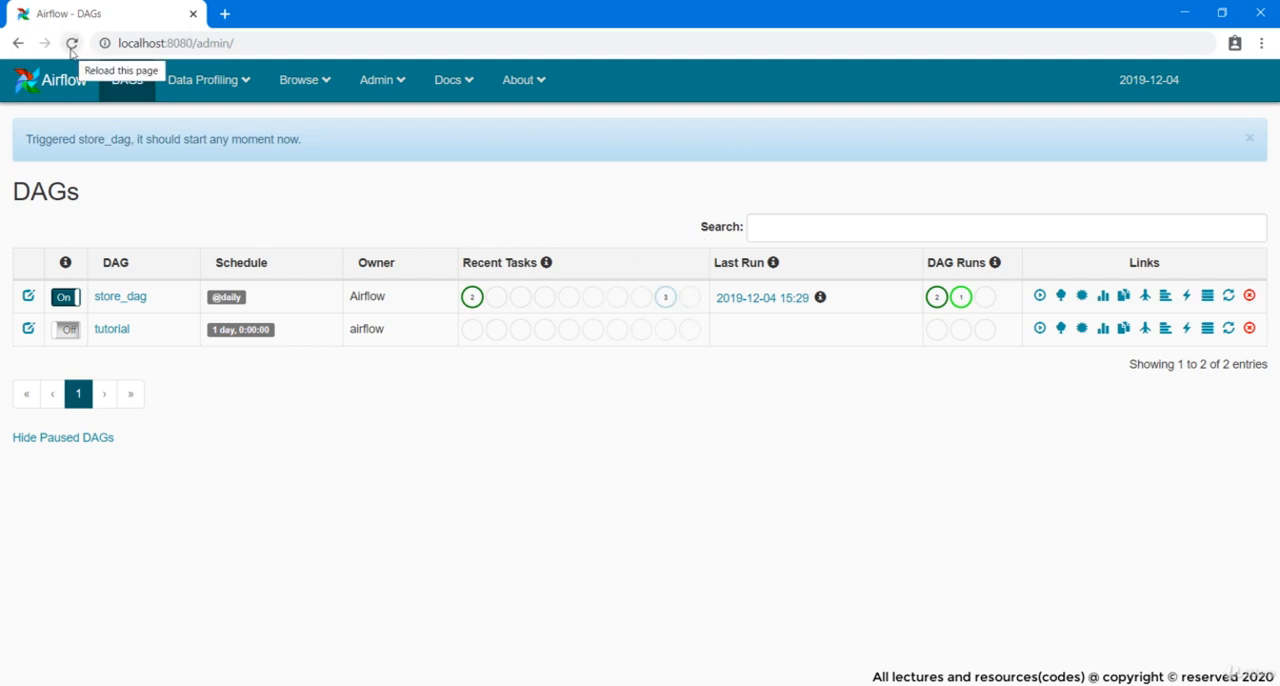
left_click(71, 50)
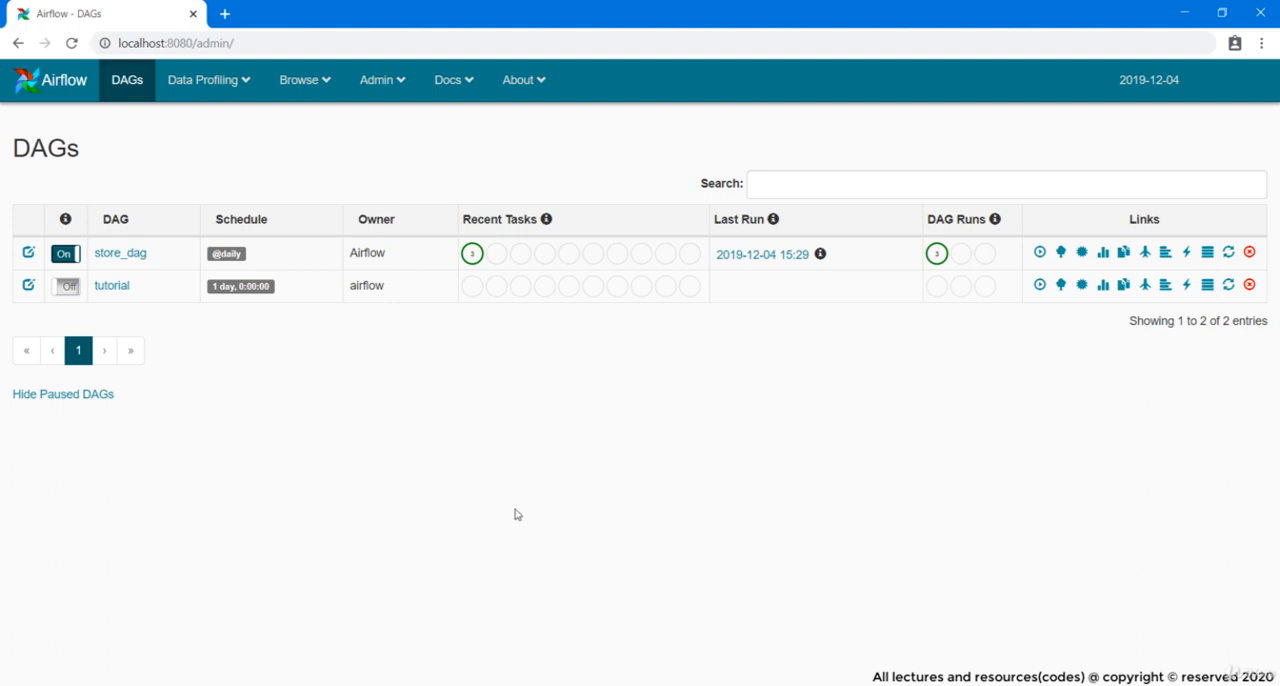
Switch to Windows PowerShell and list the running containers with docker ps
left_click(556, 684)
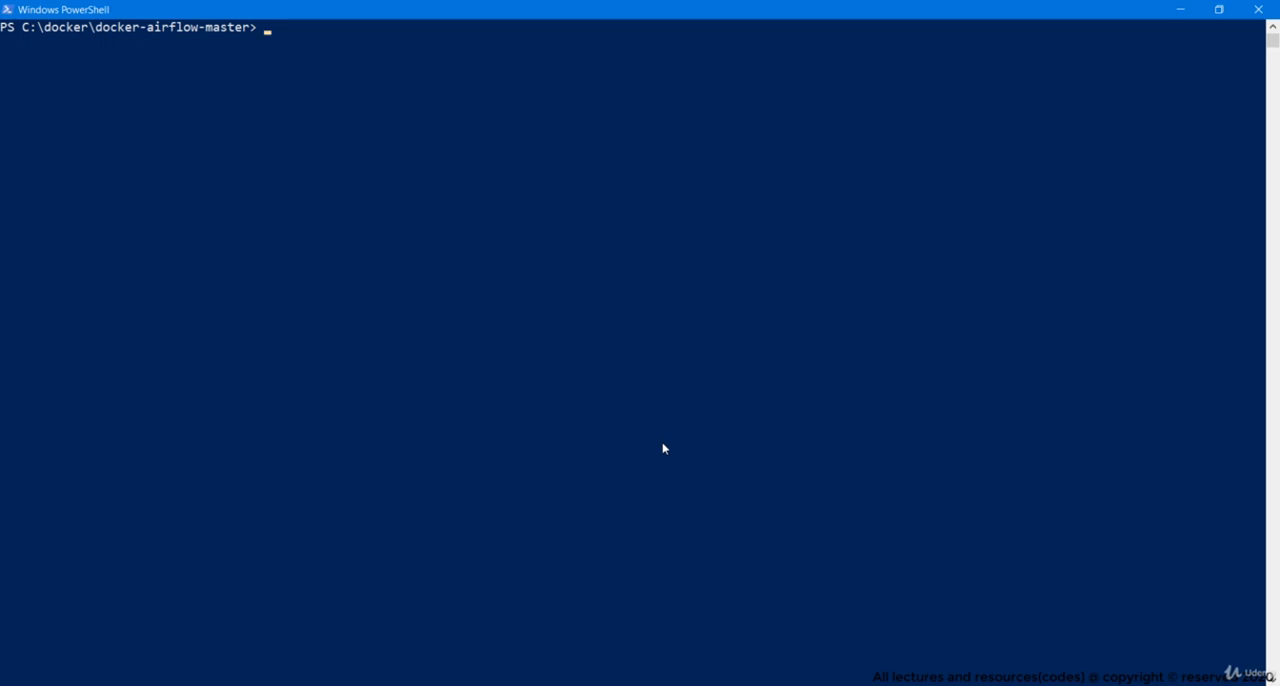
type("docker ps")
key("Return")
Open a bash shell in the mysql:5.7.27 container with docker exec -it 50666067d451 bash
type("d")
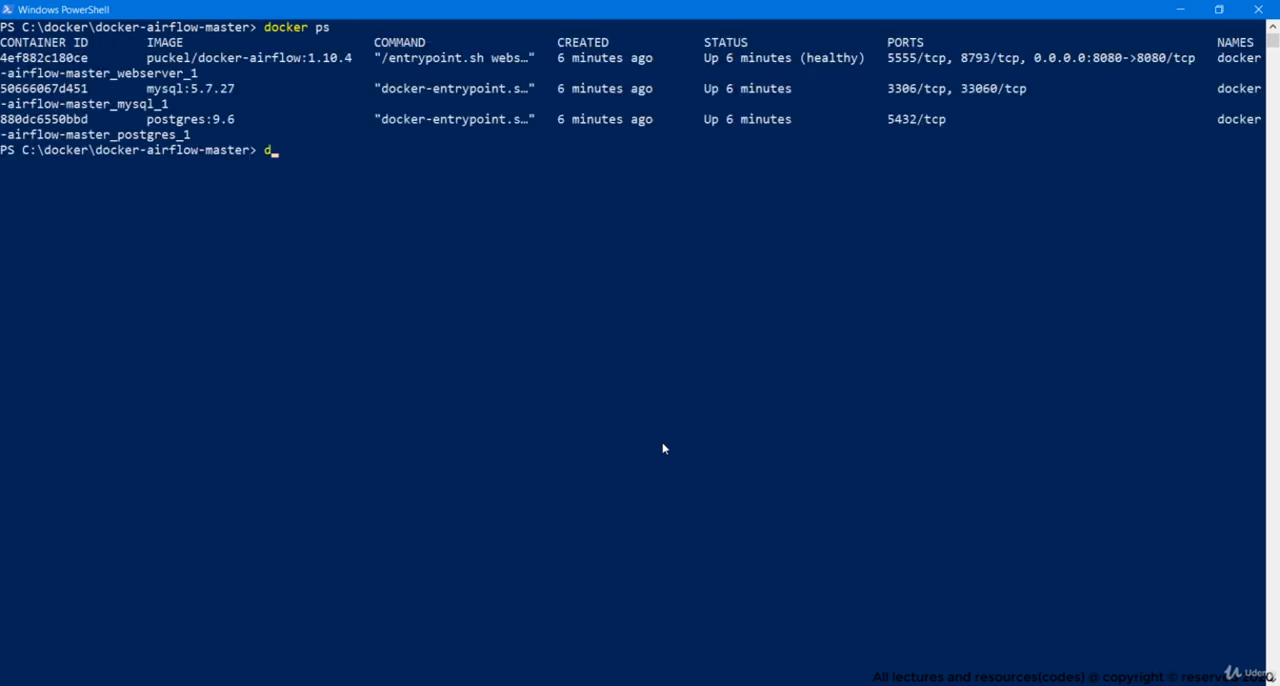
type("ocker exec -i")
type("t")
double_click(58, 88)
key("ctrl+c")
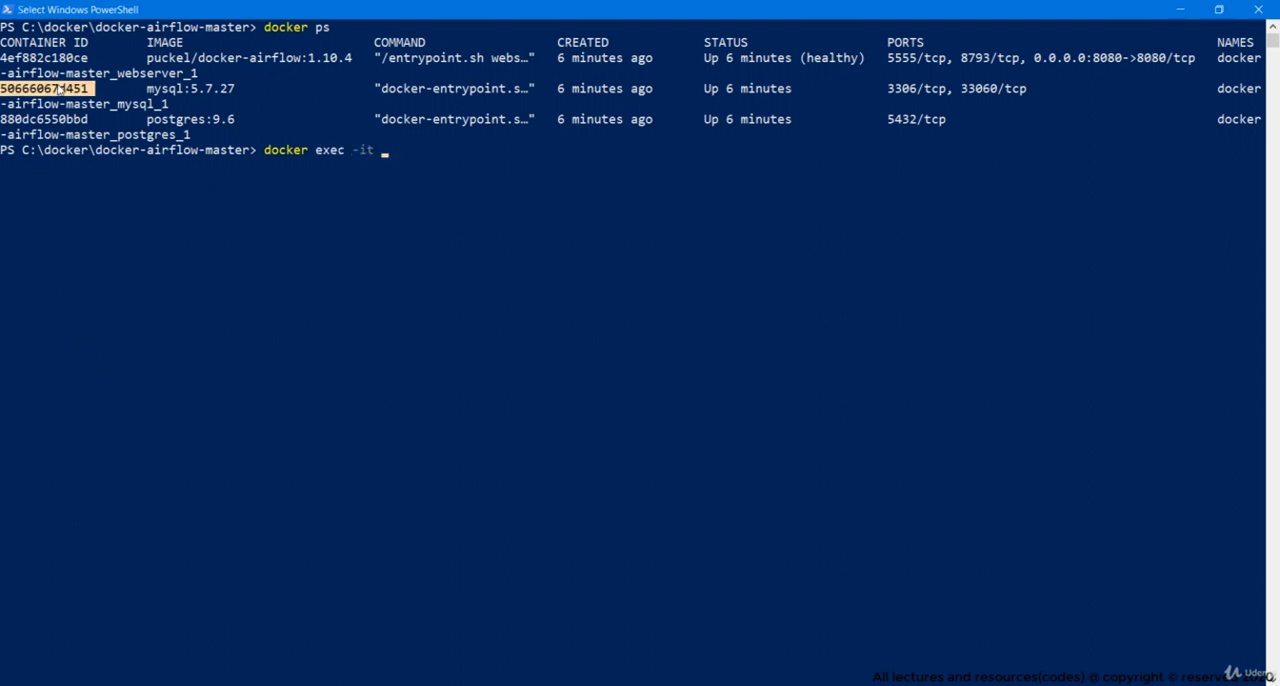
right_click(58, 88)
right_click(410, 156)
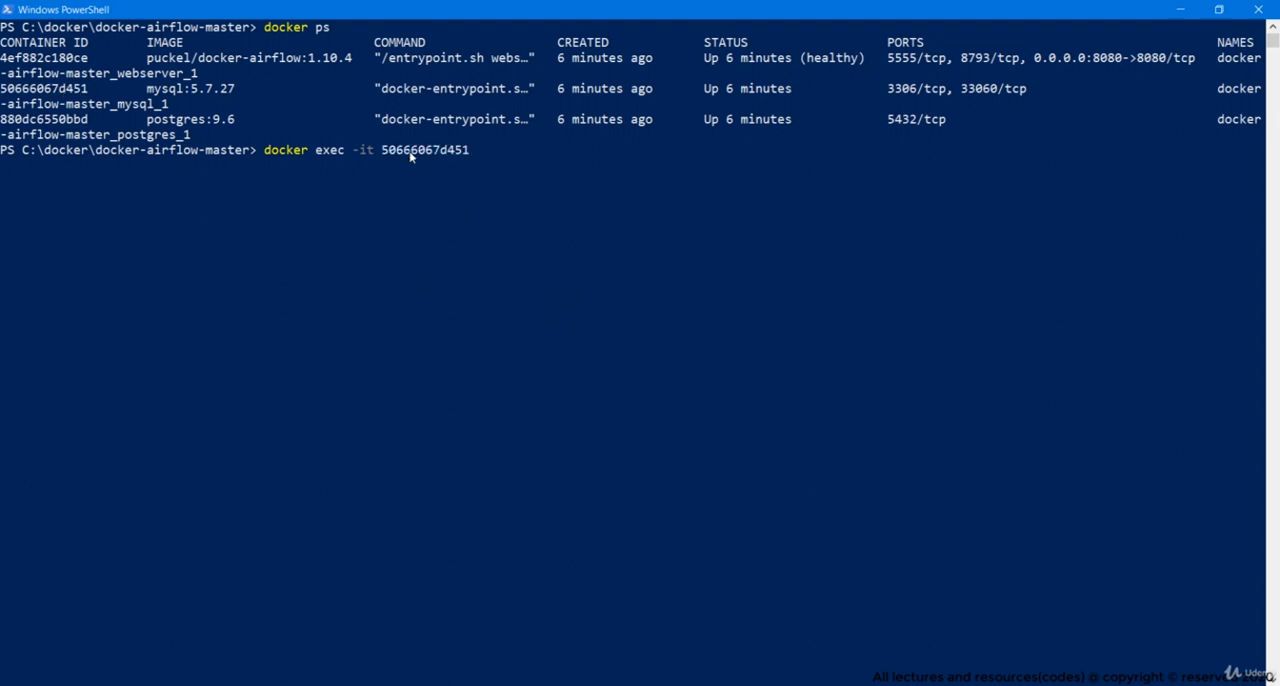
type("bash")
key("Return")
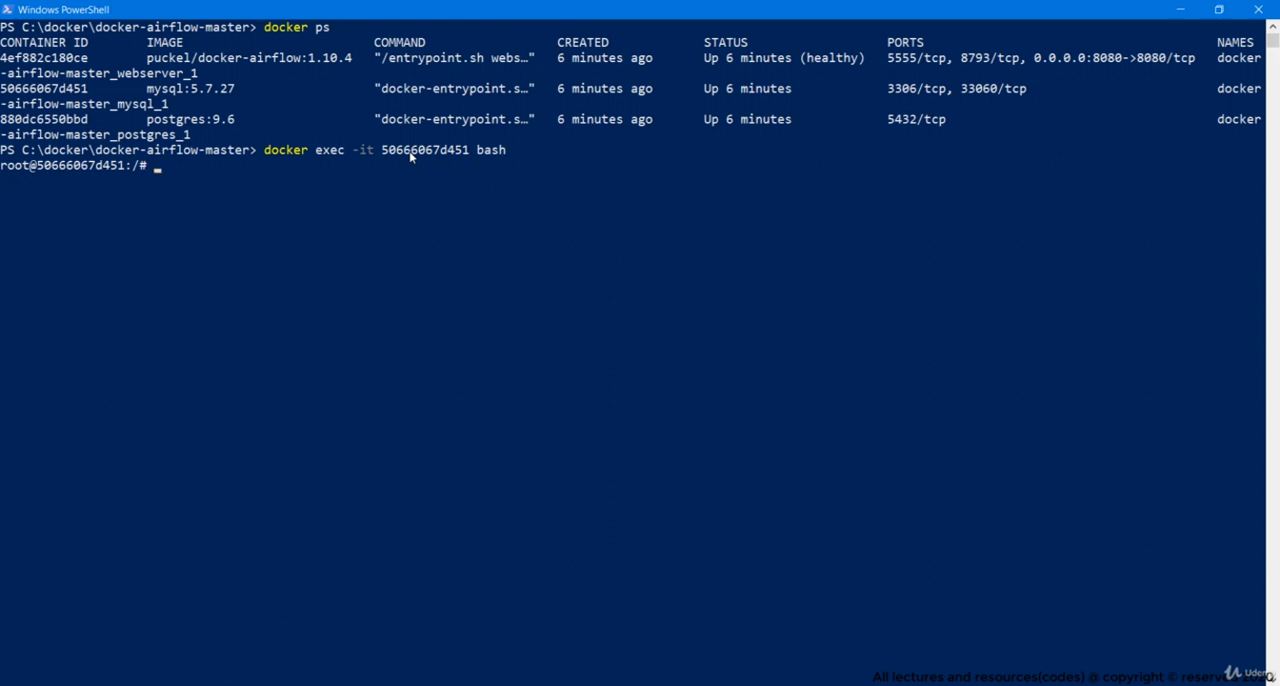
Log in to the MySQL client with mysql -u root -p, entering the account password
type("mysql -u root -p")
key("Return")
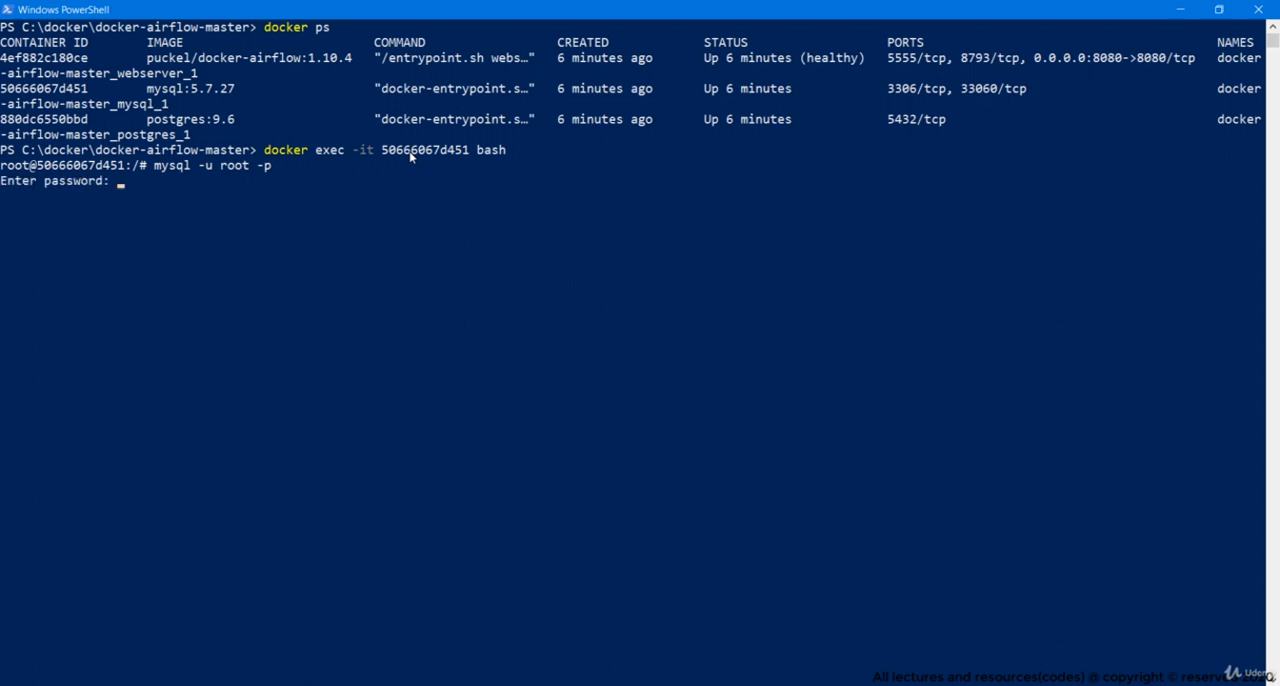
key("Return")
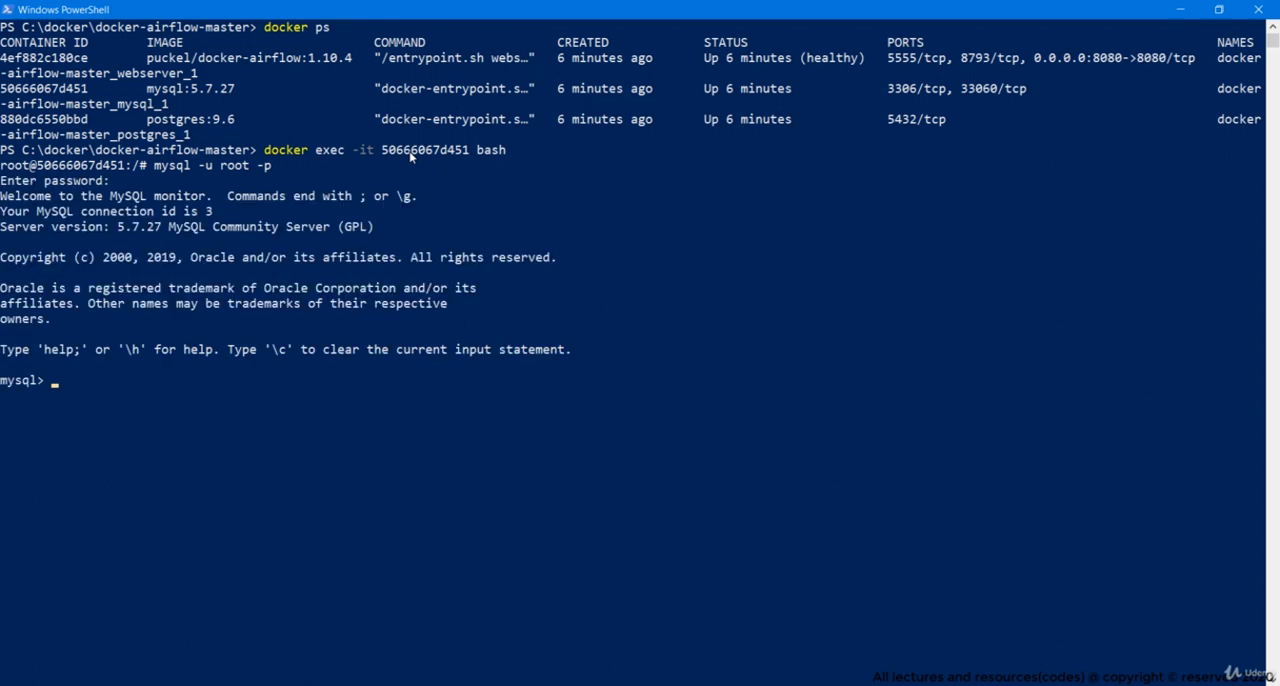
Switch to the mysql database and list its tables with show tables; to locate clean_store_transactions
type("use mysql")
key("Return")
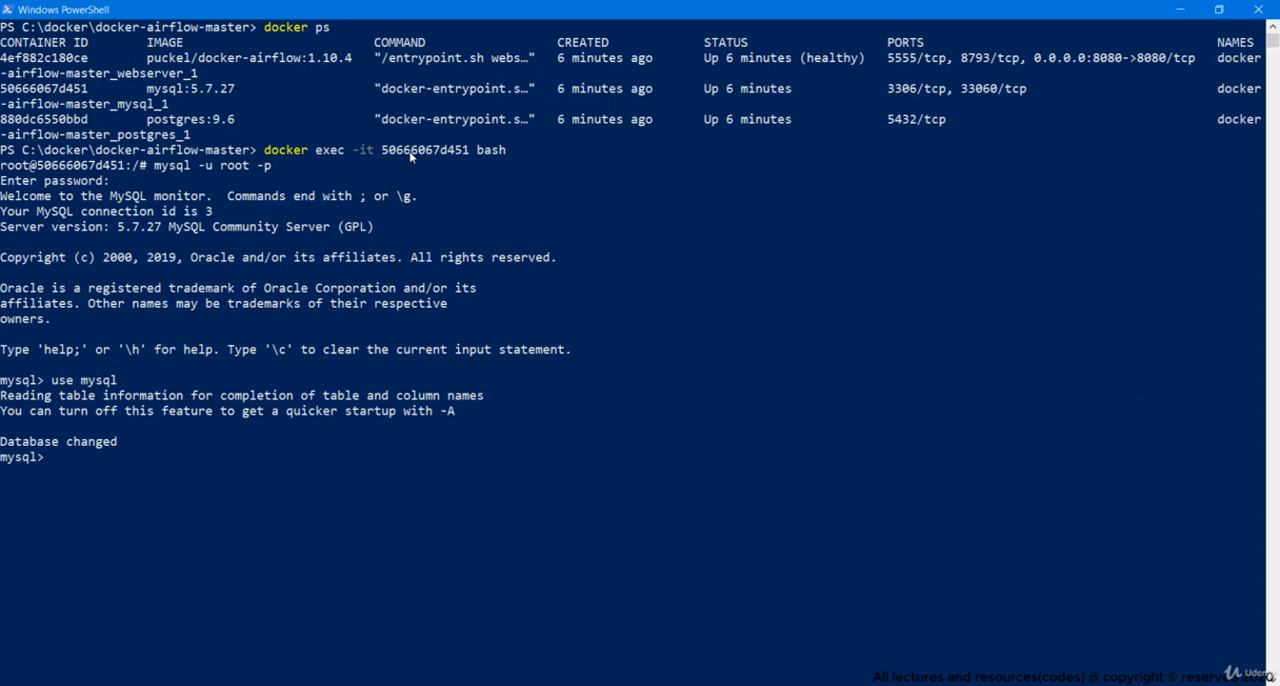
type("show tables;")
key("Return")
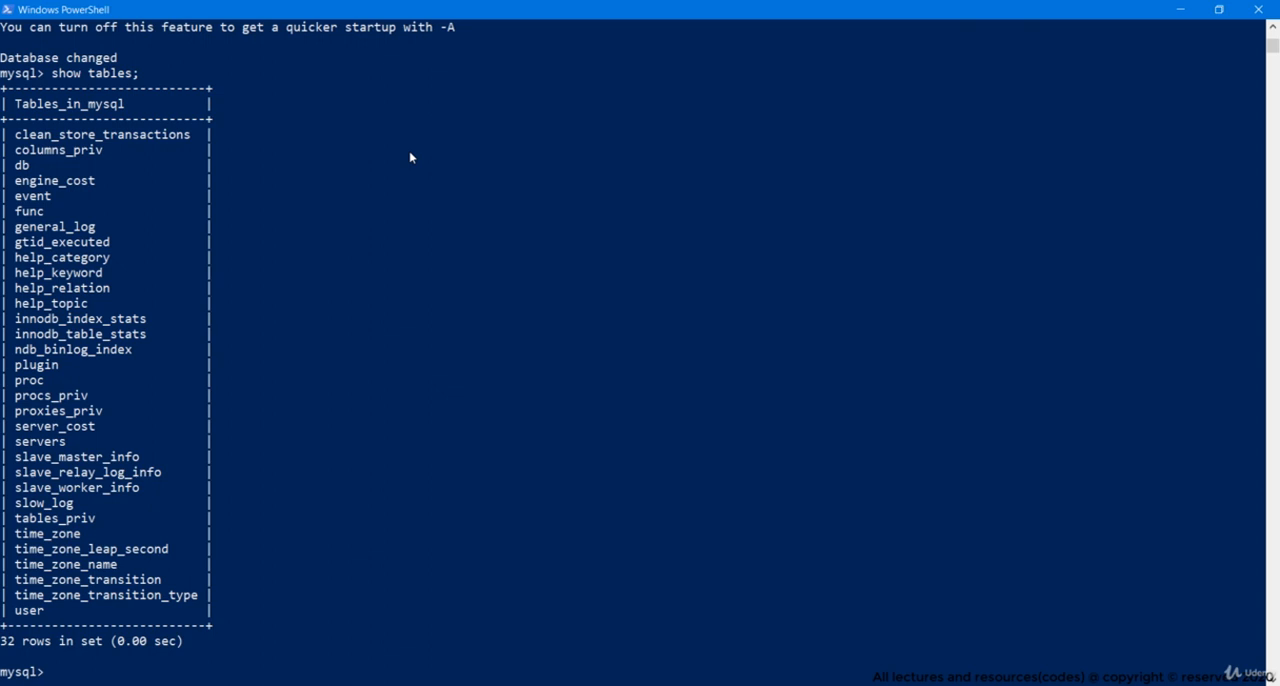
double_click(117, 135)
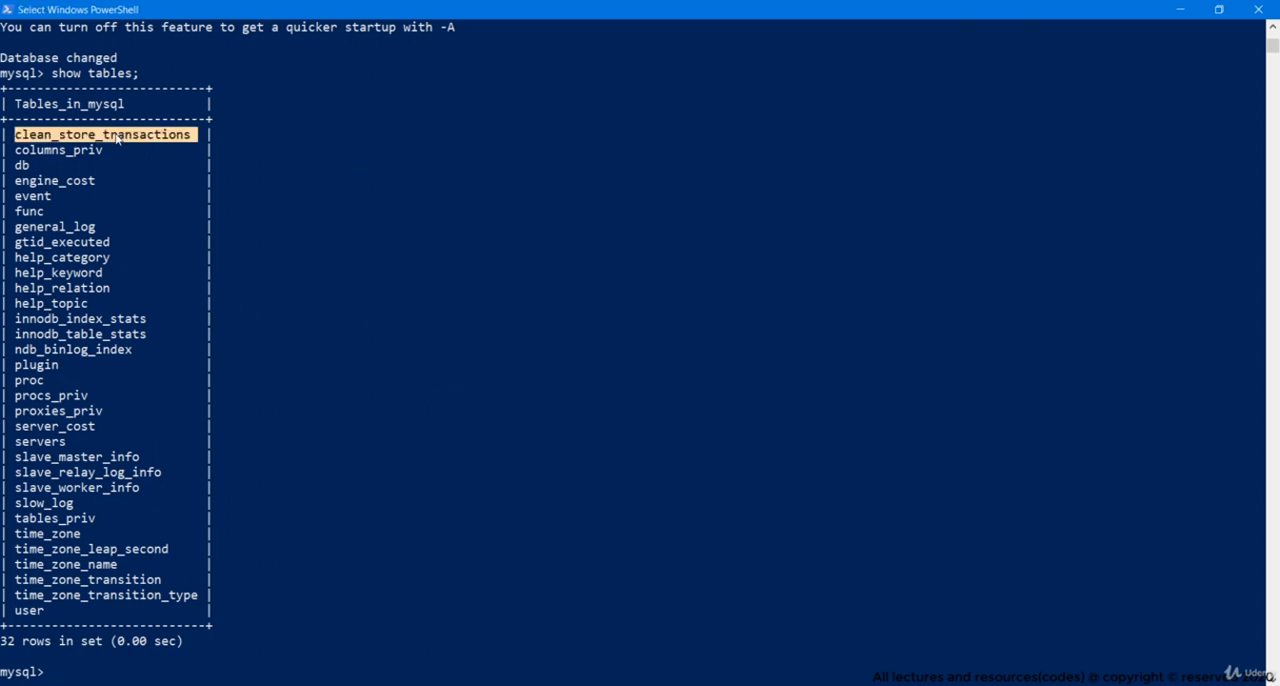